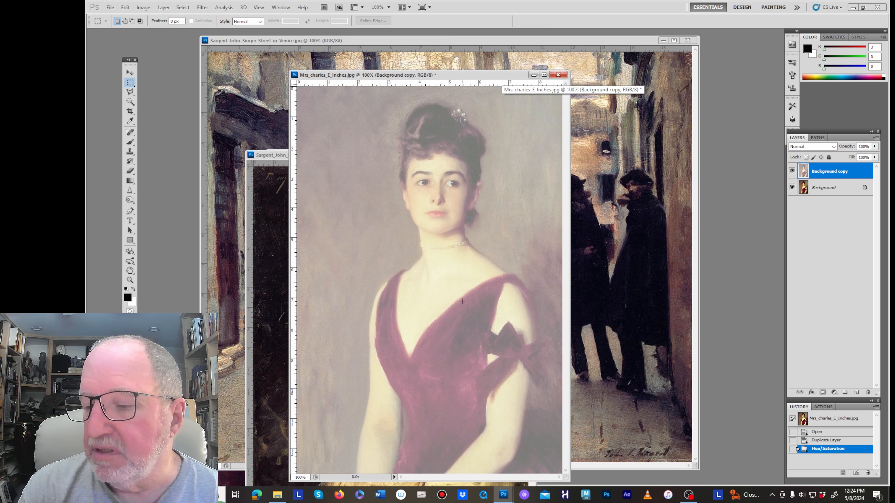
# Add a new layer above the Background copy, lock the Background copy, and make the new empty layer active.
pyautogui.click(856, 392)
pyautogui.click(838, 192)
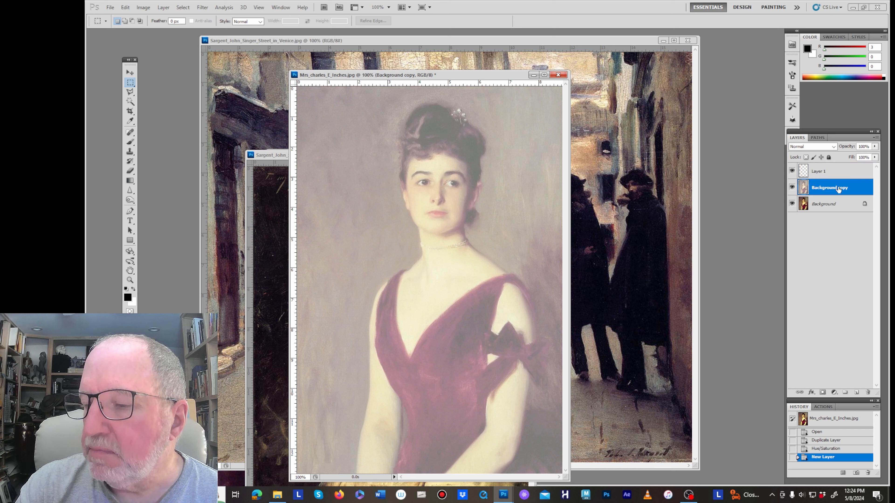
pyautogui.click(829, 158)
pyautogui.click(845, 174)
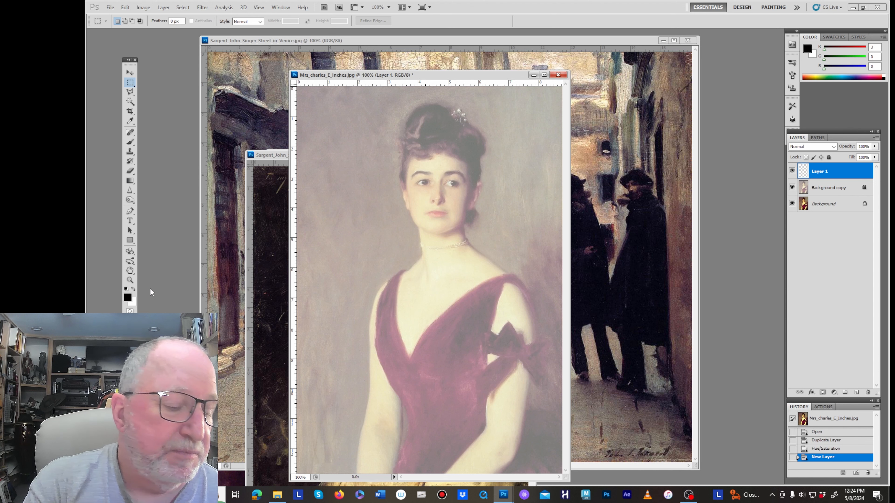
# Set the foreground colour to dark brown, hex 552c04.
pyautogui.click(127, 298)
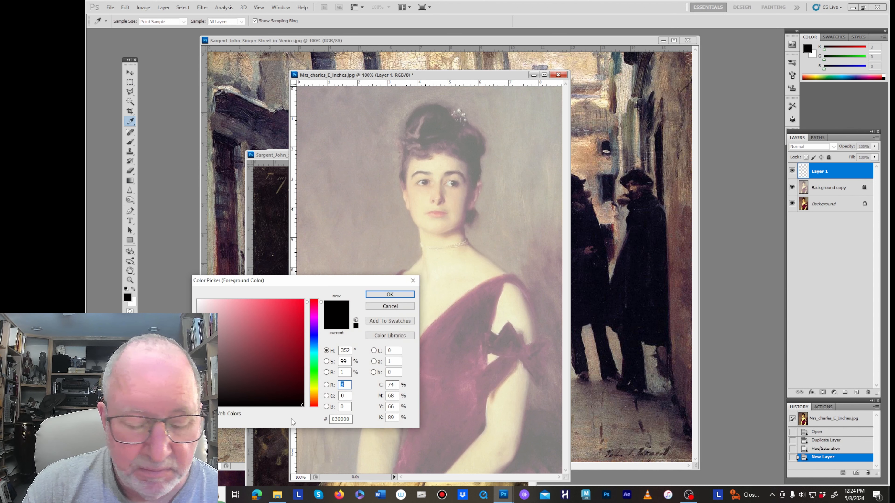
pyautogui.click(314, 398)
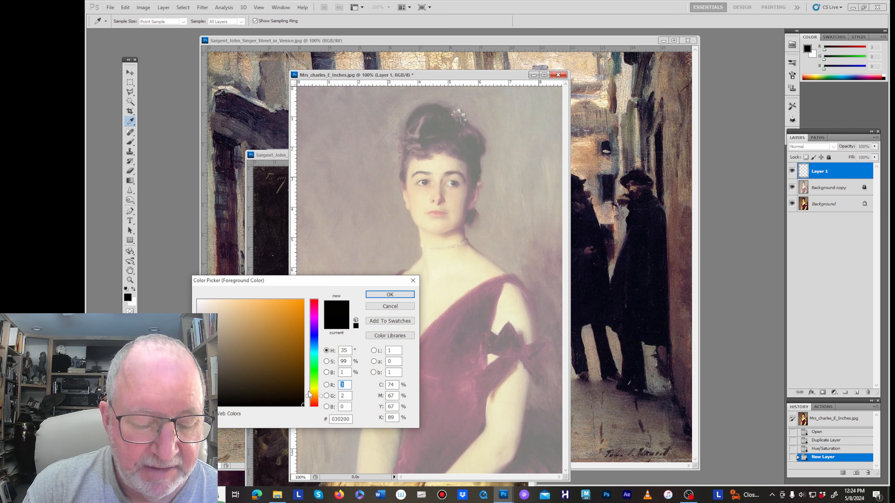
pyautogui.click(299, 371)
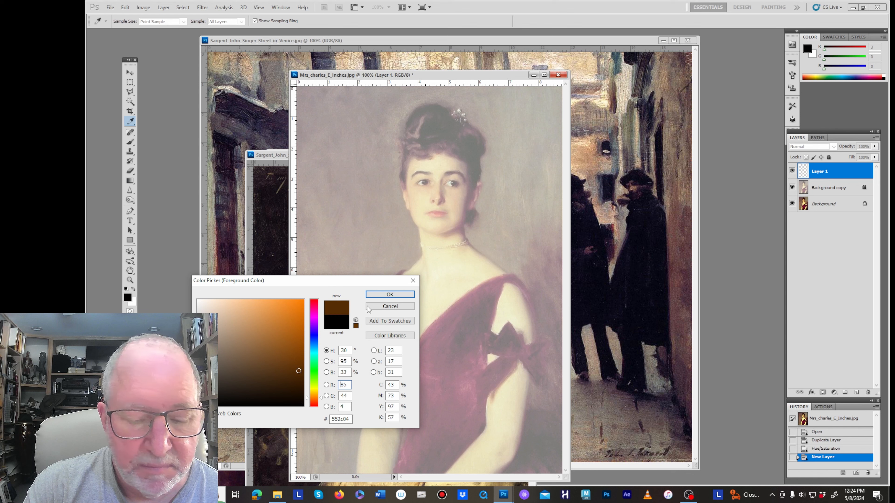
pyautogui.click(380, 294)
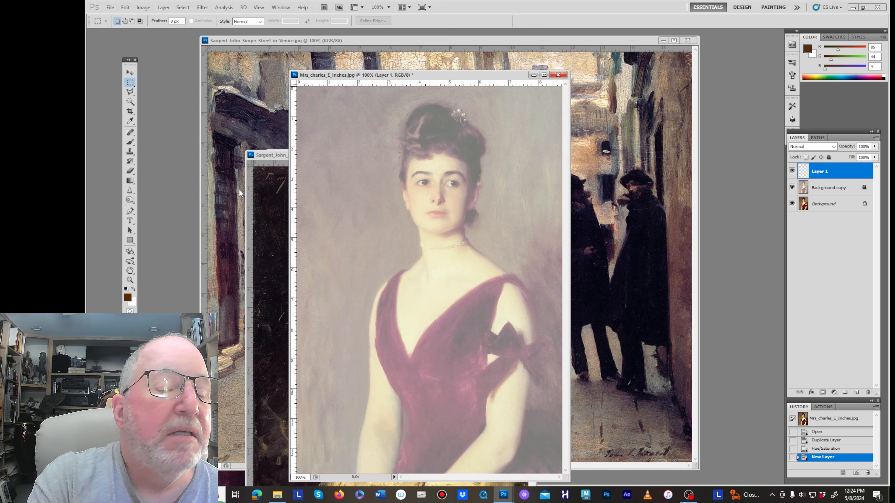
# Set the Brush tool to a soft 3 px tip and reposition the portrait's document window.
pyautogui.click(130, 142)
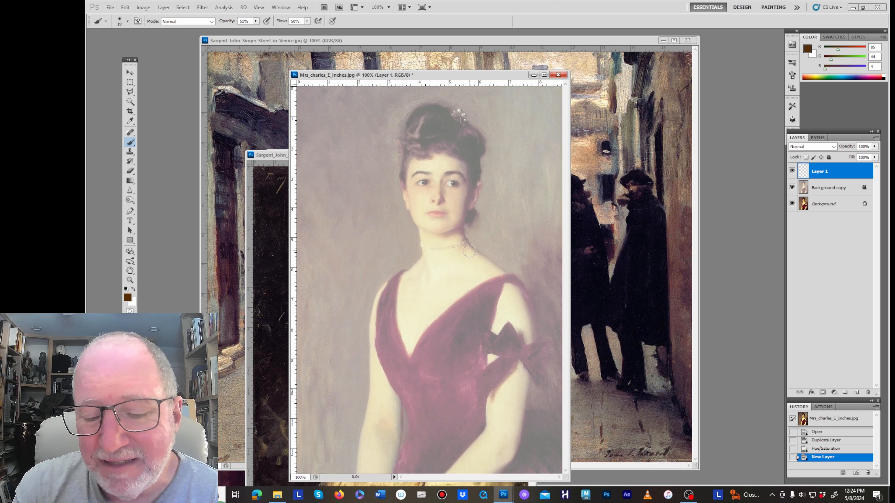
pyautogui.rightClick(504, 289)
pyautogui.moveTo(520, 304); pyautogui.dragTo(514, 303)
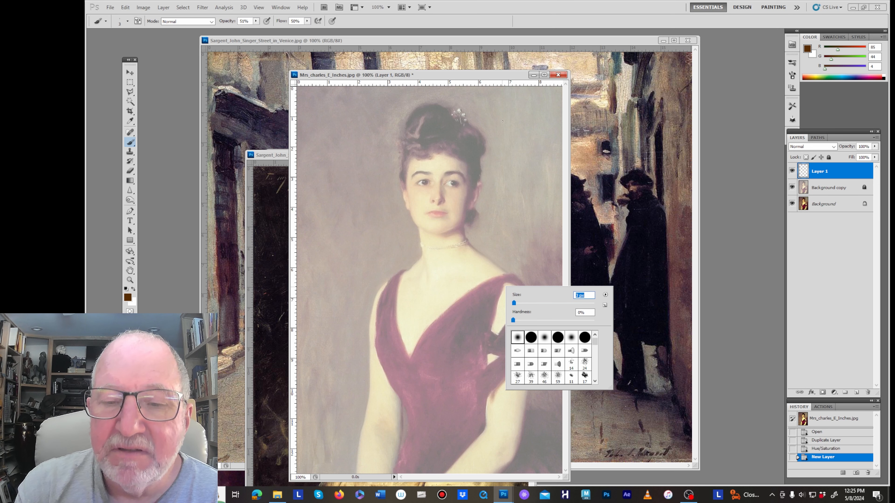
pyautogui.click(505, 79)
pyautogui.moveTo(505, 80); pyautogui.dragTo(538, 95)
# Brush straight construction lines down both sides of the woman's face and across under her chin.
pyautogui.moveTo(437, 181); pyautogui.dragTo(449, 229)
pyautogui.moveTo(438, 187); pyautogui.dragTo(448, 227)
pyautogui.moveTo(439, 204); pyautogui.dragTo(453, 243)
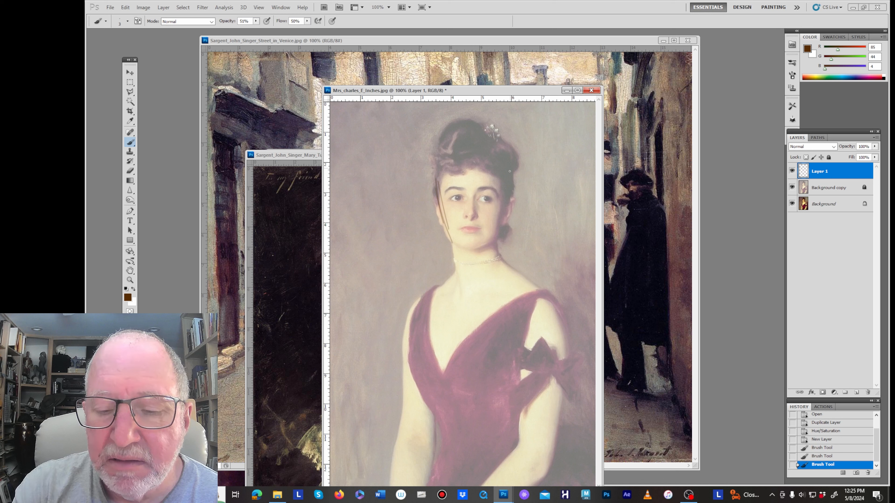
pyautogui.moveTo(508, 179); pyautogui.dragTo(495, 235)
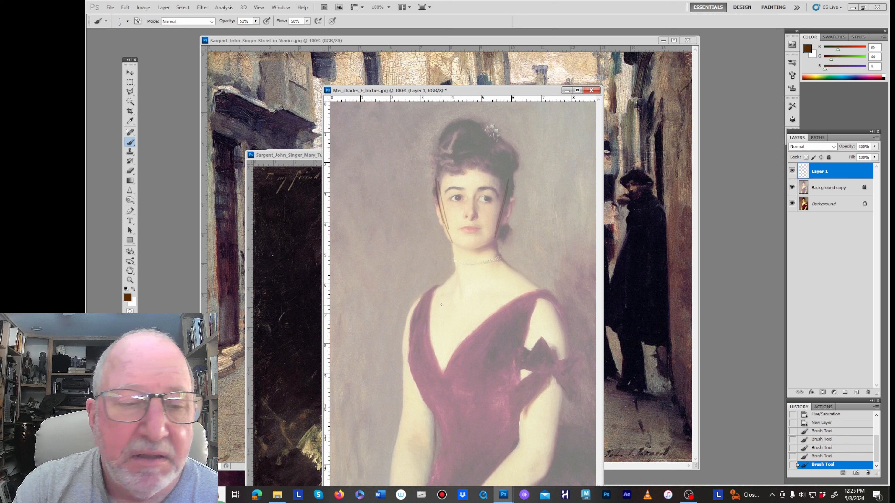
pyautogui.rightClick(451, 273)
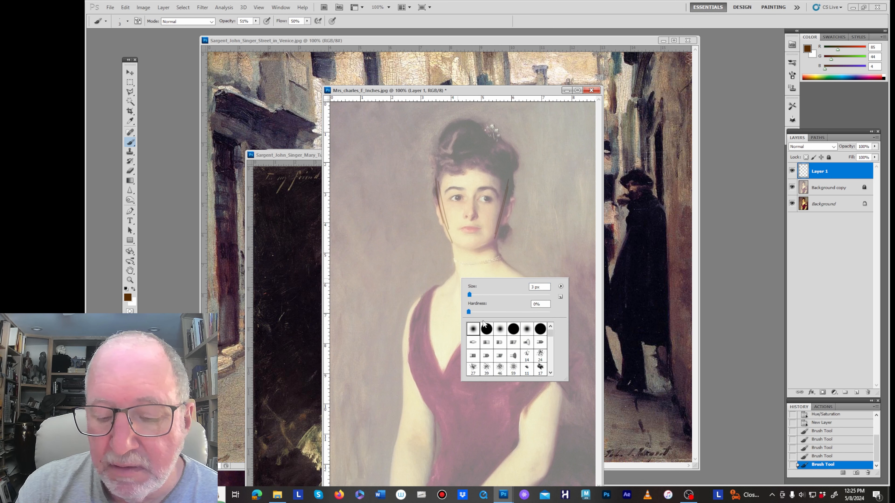
pyautogui.click(539, 93)
pyautogui.moveTo(462, 249); pyautogui.dragTo(486, 250)
pyautogui.moveTo(463, 248); pyautogui.dragTo(479, 246)
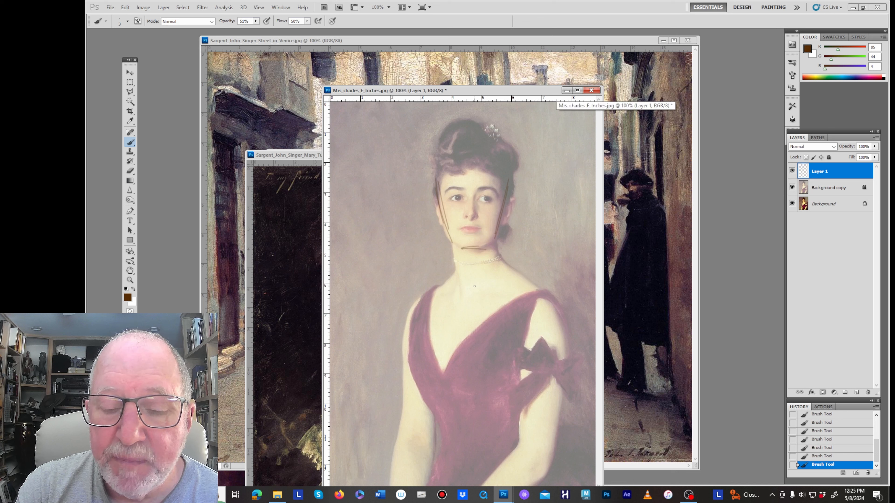
# Brush angular lines across the hairline and around the outer mass of the woman's hair.
pyautogui.moveTo(450, 154)
pyautogui.mouseDown()
pyautogui.moveTo(476, 156)
pyautogui.moveTo(460, 152)
pyautogui.moveTo(436, 186)
pyautogui.mouseUp()
pyautogui.moveTo(509, 167); pyautogui.dragTo(504, 197)
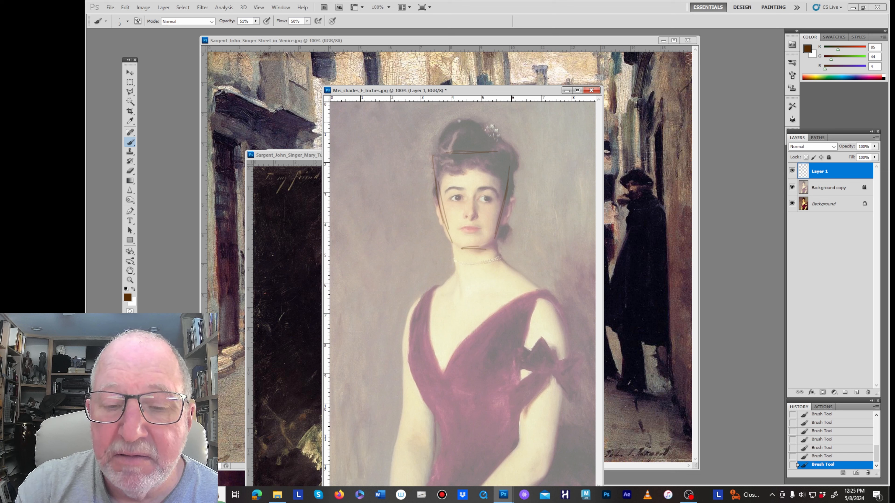
pyautogui.moveTo(420, 178)
pyautogui.mouseDown()
pyautogui.moveTo(457, 119)
pyautogui.moveTo(447, 125)
pyautogui.moveTo(496, 134)
pyautogui.moveTo(525, 157)
pyautogui.moveTo(501, 203)
pyautogui.mouseUp()
pyautogui.moveTo(454, 201); pyautogui.dragTo(419, 169)
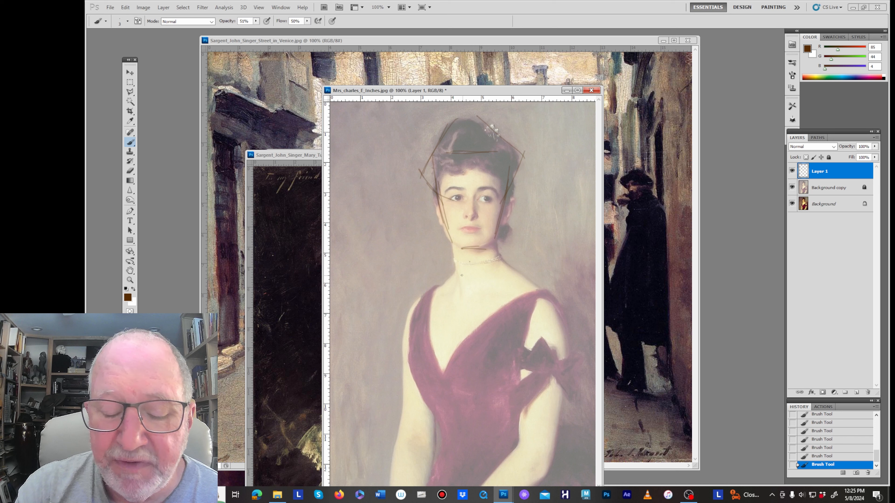
# Brush construction lines for the sides of the neck, the shoulder slopes and the dress's V-shaped neckline.
pyautogui.moveTo(439, 203); pyautogui.dragTo(468, 287)
pyautogui.moveTo(442, 216); pyautogui.dragTo(467, 286)
pyautogui.moveTo(489, 206)
pyautogui.mouseDown()
pyautogui.moveTo(511, 276)
pyautogui.moveTo(505, 263)
pyautogui.mouseUp()
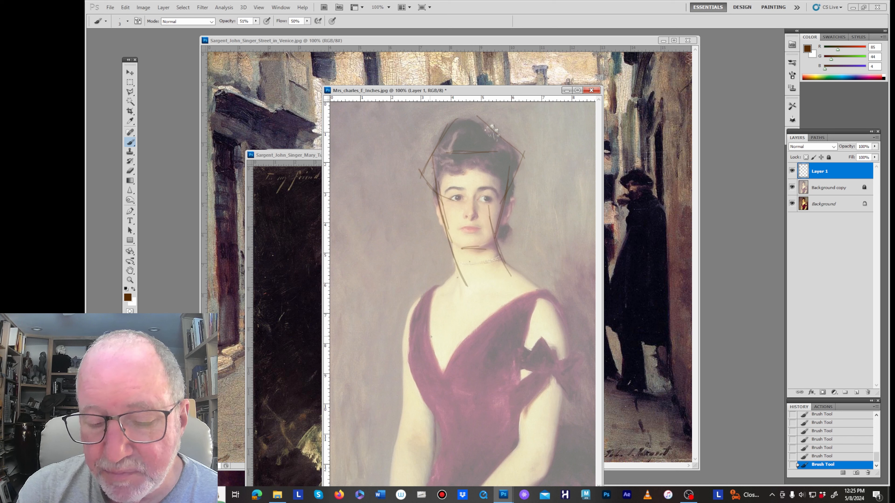
pyautogui.moveTo(509, 270); pyautogui.dragTo(464, 300)
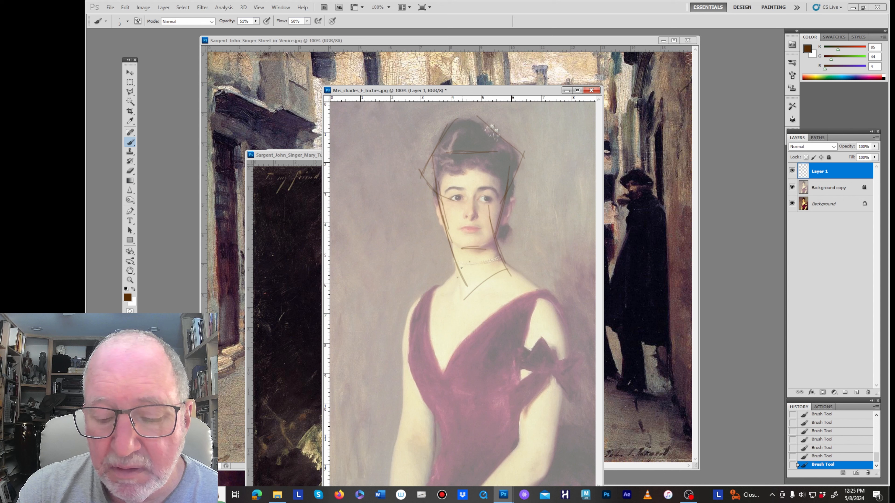
pyautogui.moveTo(461, 268); pyautogui.dragTo(431, 298)
pyautogui.moveTo(508, 269)
pyautogui.mouseDown()
pyautogui.moveTo(536, 293)
pyautogui.moveTo(444, 405)
pyautogui.mouseUp()
pyautogui.moveTo(432, 296); pyautogui.dragTo(446, 380)
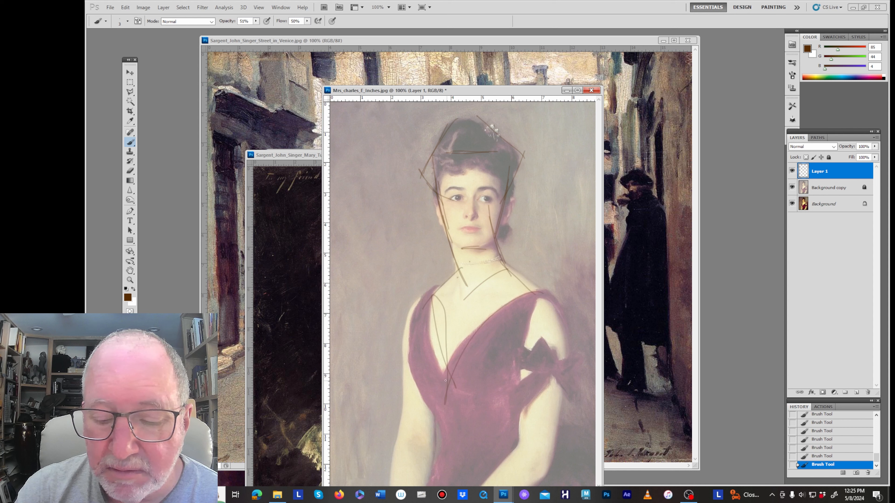
# Add a new layer directly above the Background copy and set the foreground colour to white.
pyautogui.click(826, 188)
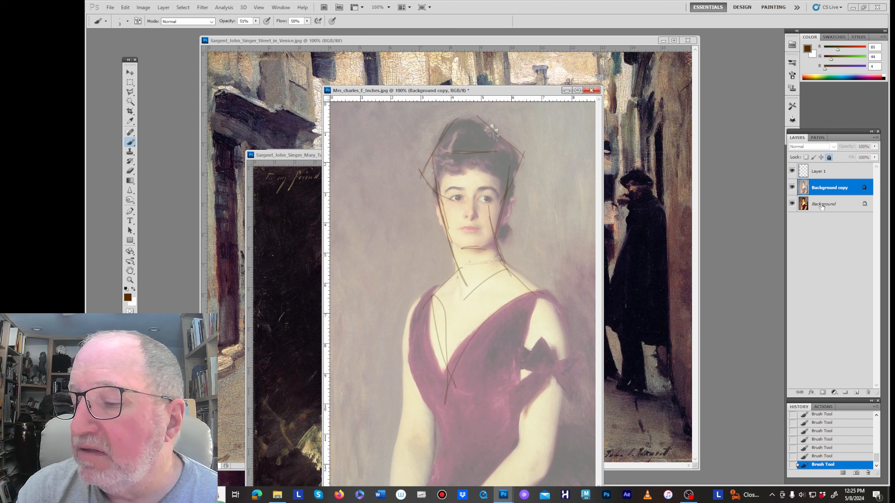
pyautogui.click(856, 392)
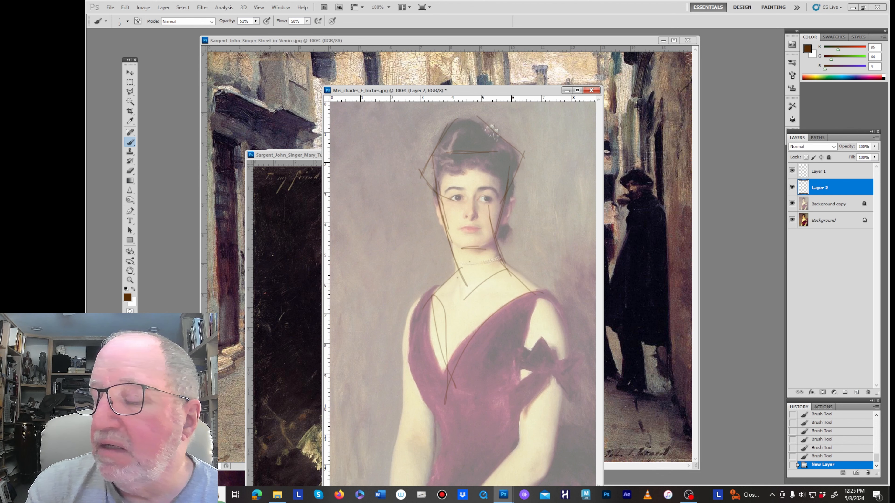
pyautogui.click(127, 297)
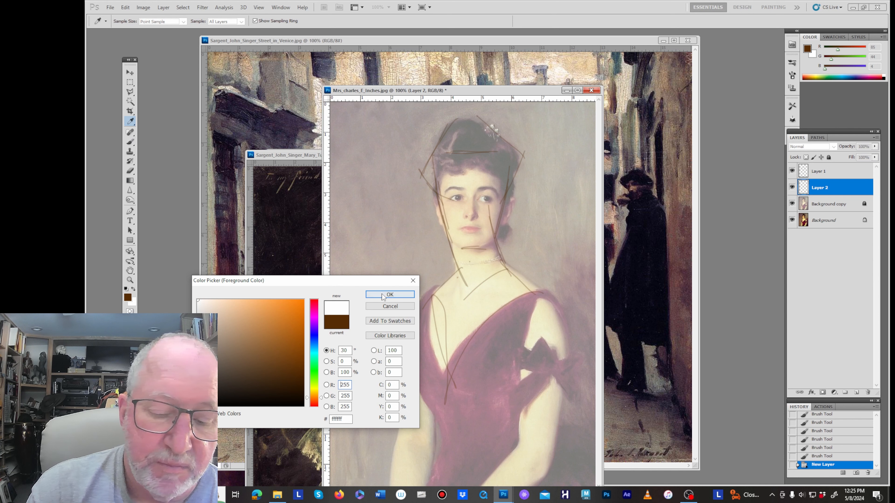
pyautogui.click(389, 295)
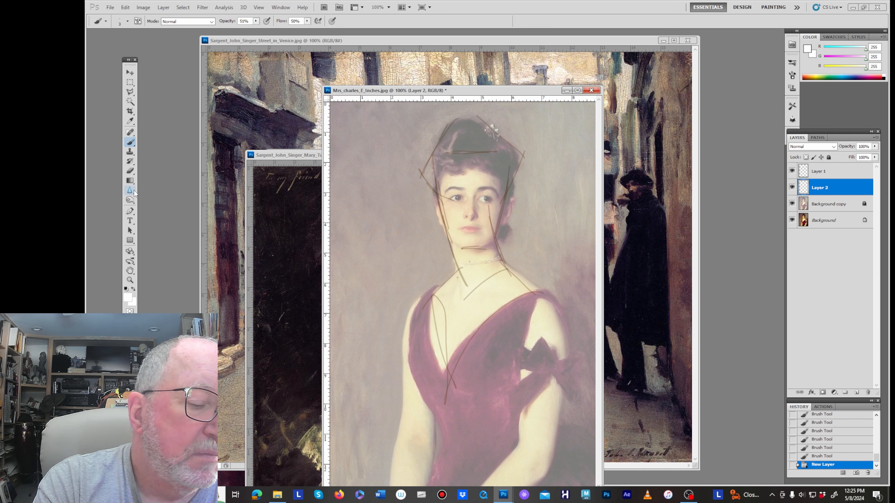
# Fill the new layer with white using the Paint Bucket and lock that layer.
pyautogui.click(130, 181)
pyautogui.click(170, 188)
pyautogui.click(528, 317)
pyautogui.click(829, 157)
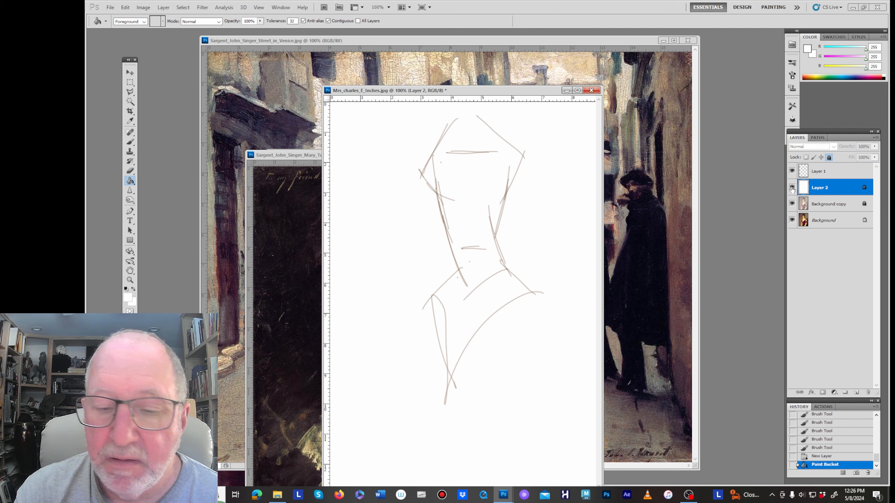
# Make the line drawing's Layer 1 active and set the foreground colour to darker brown, hex 3c1f03.
pyautogui.click(820, 171)
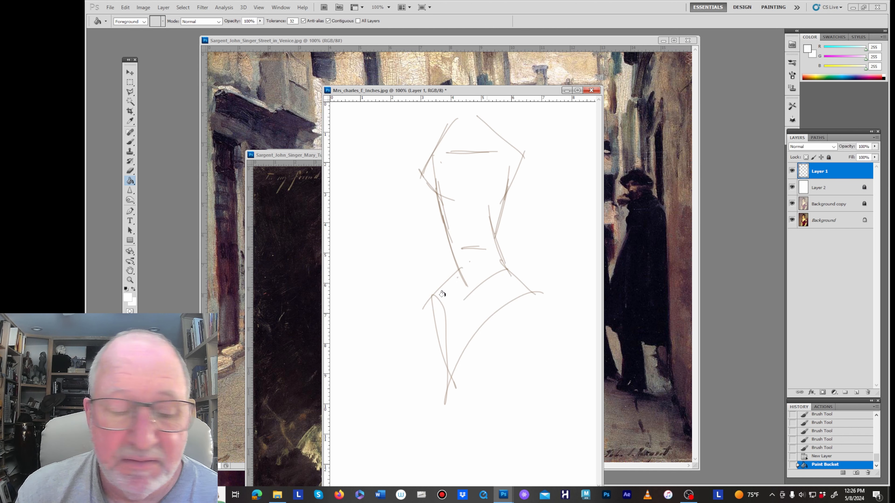
pyautogui.click(128, 297)
pyautogui.click(299, 381)
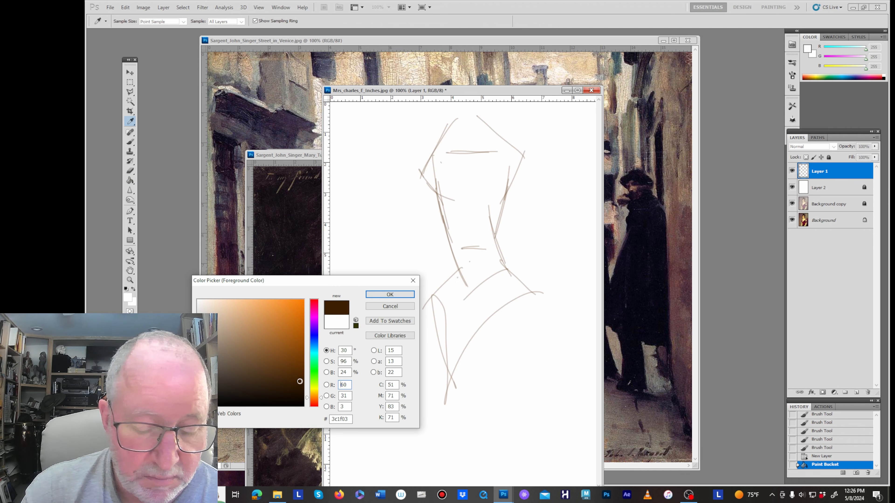
pyautogui.click(389, 295)
# Reinforce the face's side lines and the jaw and chin area with darker Brush strokes.
pyautogui.click(130, 142)
pyautogui.moveTo(435, 163); pyautogui.dragTo(453, 243)
pyautogui.moveTo(510, 166); pyautogui.dragTo(494, 248)
pyautogui.moveTo(450, 225); pyautogui.dragTo(455, 255)
pyautogui.moveTo(454, 242); pyautogui.dragTo(455, 247)
# Hide the white layer and brush the face's eye line, vertical centre line, and nose and mouth marks.
pyautogui.click(792, 187)
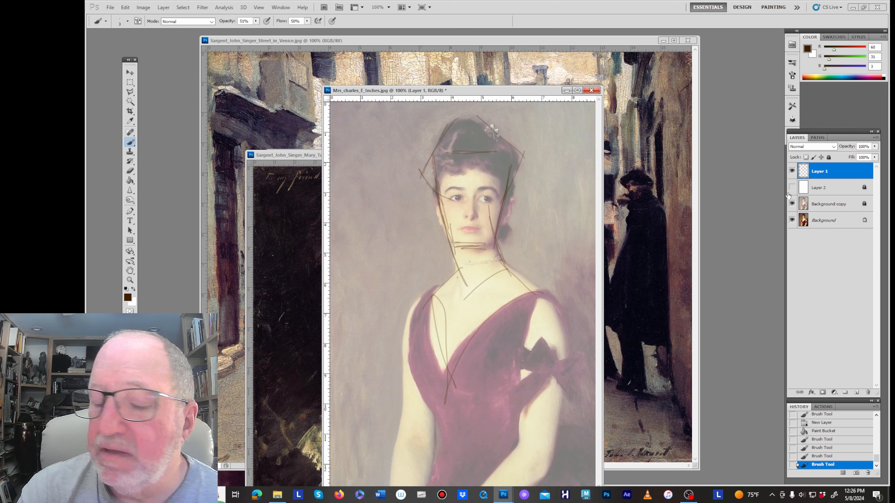
pyautogui.moveTo(430, 198); pyautogui.dragTo(504, 199)
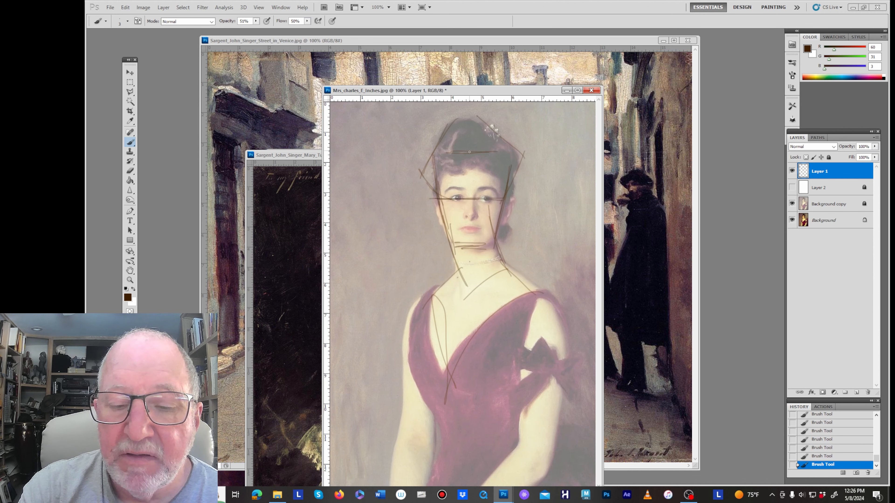
pyautogui.moveTo(470, 156); pyautogui.dragTo(473, 256)
pyautogui.moveTo(462, 219); pyautogui.dragTo(476, 220)
pyautogui.moveTo(462, 229); pyautogui.dragTo(476, 229)
# Brush further lines along the neck and shoulders, plus short marks at the sides of the face.
pyautogui.moveTo(445, 214)
pyautogui.mouseDown()
pyautogui.moveTo(467, 286)
pyautogui.moveTo(422, 310)
pyautogui.mouseUp()
pyautogui.moveTo(506, 259); pyautogui.dragTo(524, 280)
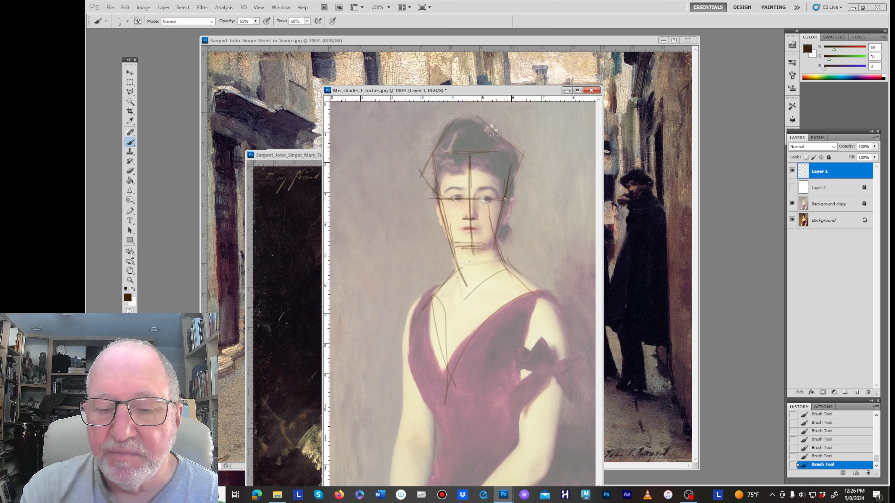
pyautogui.moveTo(504, 200); pyautogui.dragTo(502, 224)
pyautogui.moveTo(436, 200); pyautogui.dragTo(425, 206)
pyautogui.moveTo(431, 221); pyautogui.dragTo(432, 230)
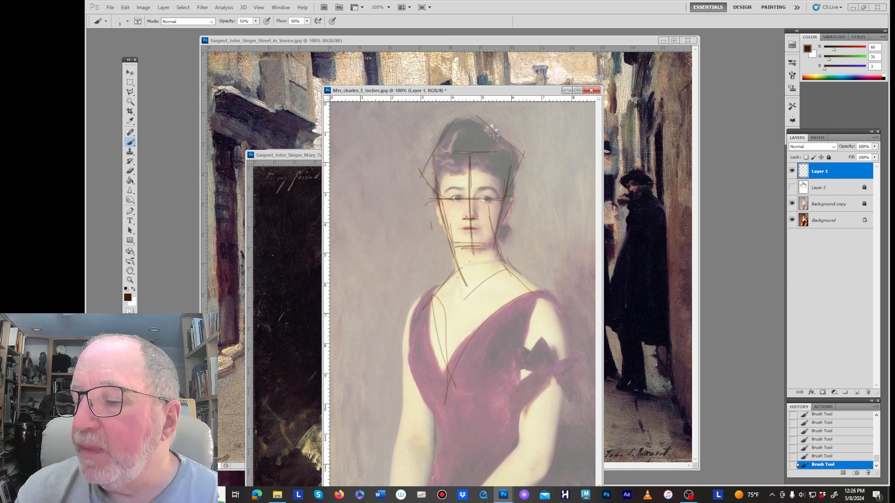
# Hide Layer 1 and, on a new layer, brush a vertical centre line and curves across the forehead and brow.
pyautogui.click(792, 171)
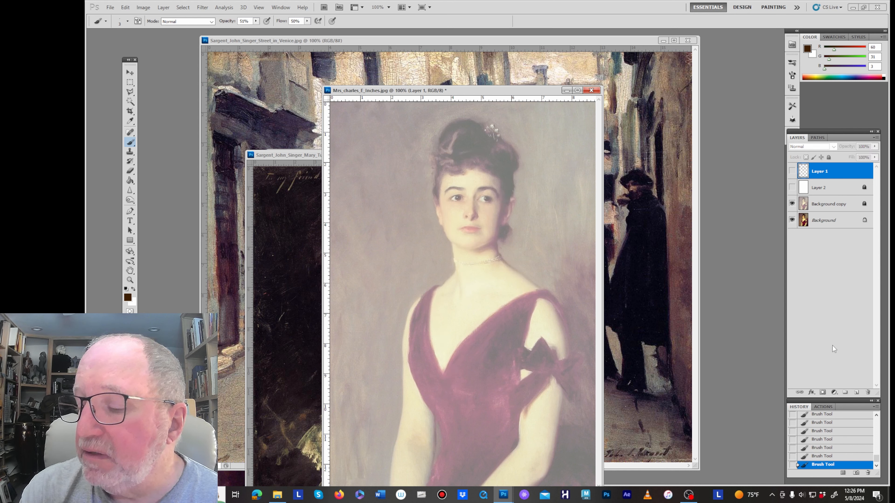
pyautogui.click(857, 392)
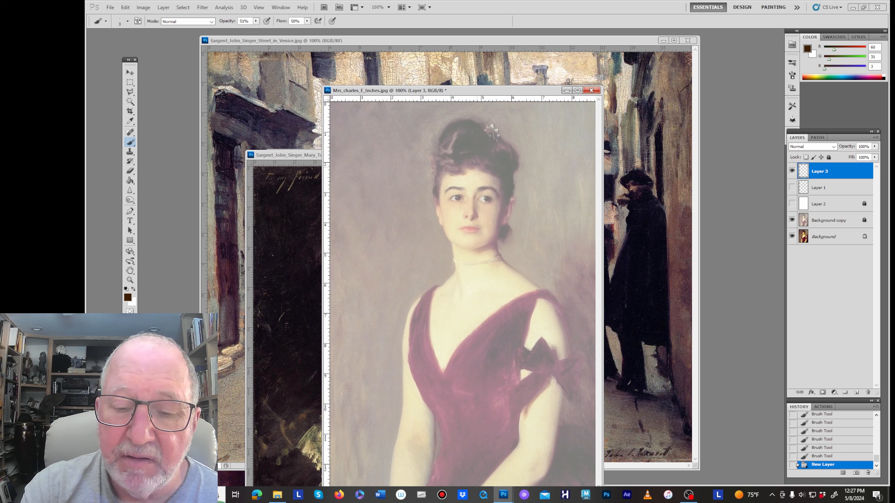
pyautogui.moveTo(471, 135); pyautogui.dragTo(475, 247)
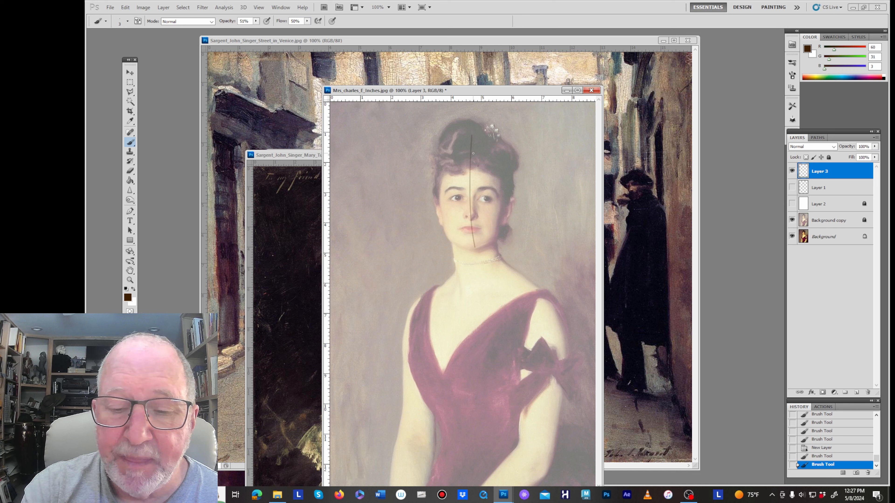
pyautogui.moveTo(473, 152)
pyautogui.mouseDown()
pyautogui.moveTo(445, 187)
pyautogui.moveTo(462, 182)
pyautogui.moveTo(448, 189)
pyautogui.moveTo(457, 157)
pyautogui.moveTo(450, 188)
pyautogui.moveTo(492, 188)
pyautogui.mouseUp()
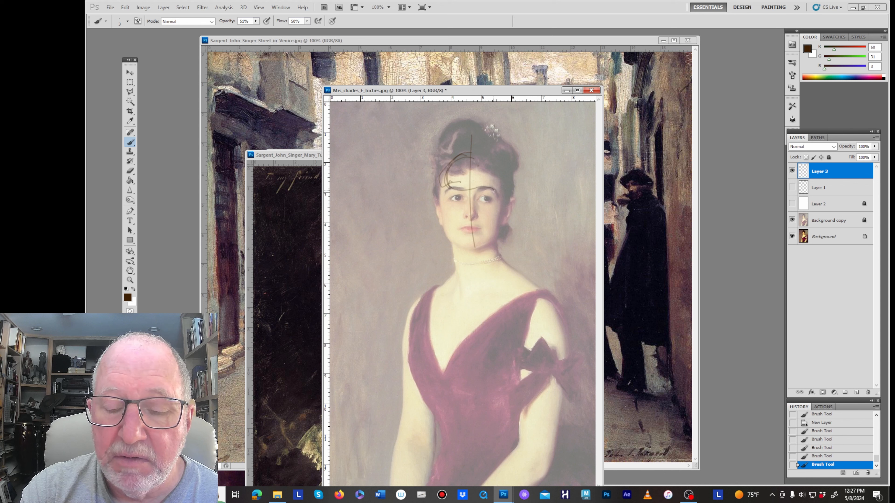
# Brush flowing curves through the cheeks, nose, mouth and chin, and show the white layer beneath them.
pyautogui.moveTo(493, 191)
pyautogui.mouseDown()
pyautogui.moveTo(492, 219)
pyautogui.moveTo(459, 204)
pyautogui.moveTo(460, 219)
pyautogui.mouseUp()
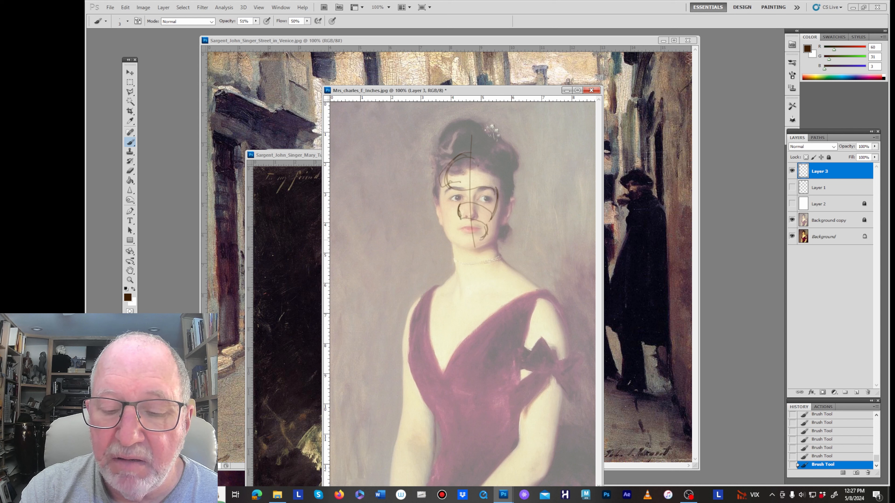
pyautogui.moveTo(481, 240)
pyautogui.mouseDown()
pyautogui.moveTo(468, 235)
pyautogui.moveTo(459, 248)
pyautogui.moveTo(514, 180)
pyautogui.moveTo(422, 200)
pyautogui.moveTo(472, 258)
pyautogui.mouseUp()
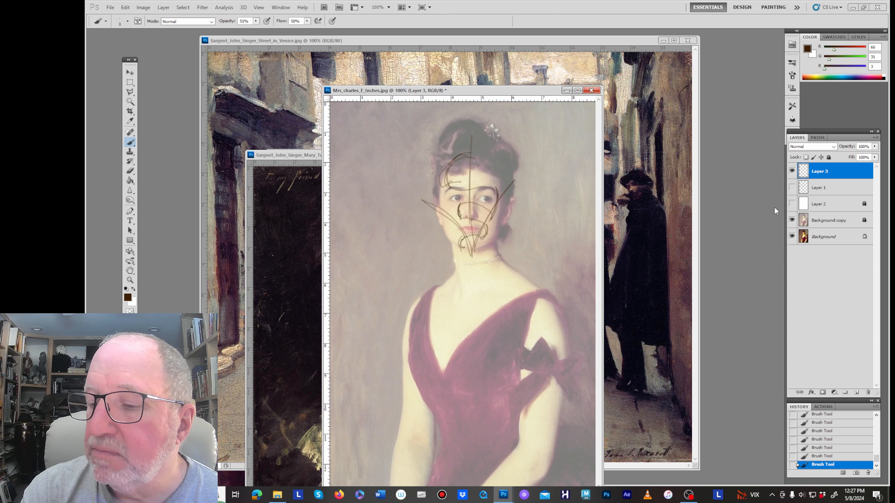
pyautogui.click(791, 203)
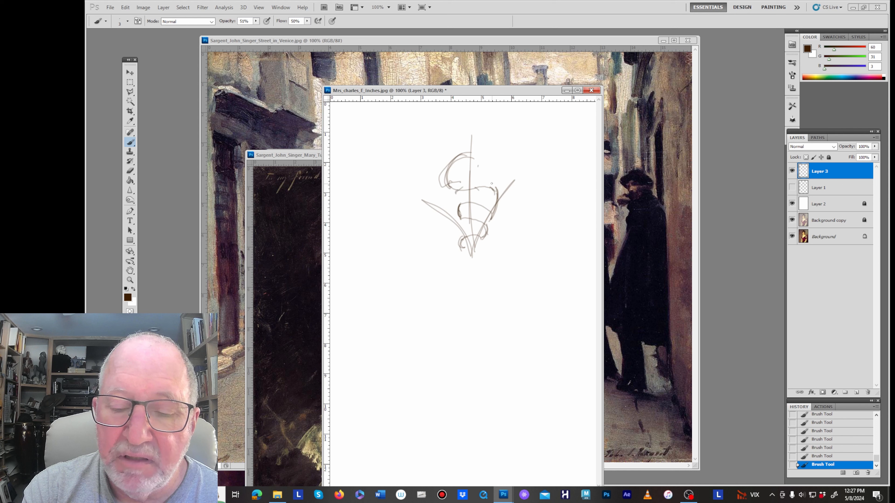
# Brush marks for the eyes, nose and mouth on Layer 3, and straight strokes down the face's sides, jaw and chin.
pyautogui.moveTo(501, 164); pyautogui.dragTo(488, 187)
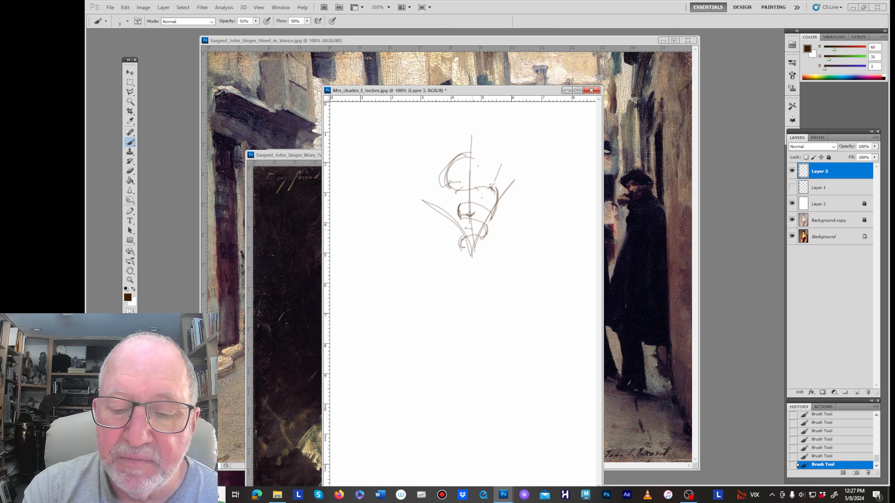
pyautogui.moveTo(465, 228)
pyautogui.mouseDown()
pyautogui.moveTo(489, 195)
pyautogui.moveTo(492, 219)
pyautogui.moveTo(444, 220)
pyautogui.mouseUp()
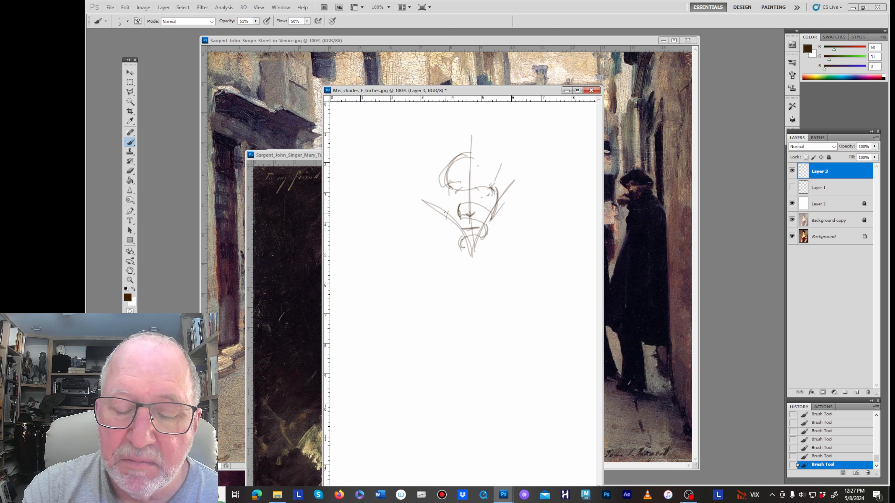
pyautogui.moveTo(437, 186); pyautogui.dragTo(445, 228)
pyautogui.moveTo(448, 184); pyautogui.dragTo(443, 232)
pyautogui.moveTo(501, 201)
pyautogui.mouseDown()
pyautogui.moveTo(496, 235)
pyautogui.moveTo(477, 251)
pyautogui.mouseUp()
pyautogui.moveTo(468, 254); pyautogui.dragTo(486, 243)
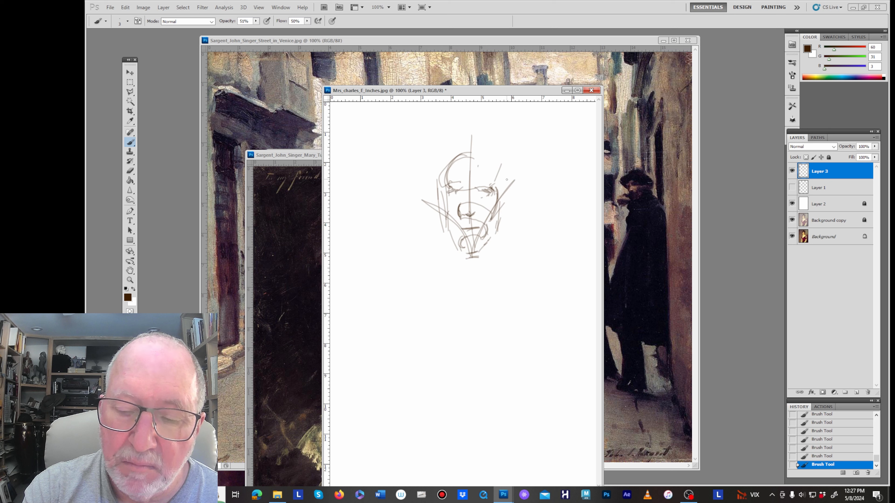
# Brush the ear and strengthen both sides of the face, and extend curved lines down the neck to the shoulder.
pyautogui.moveTo(503, 199); pyautogui.dragTo(504, 208)
pyautogui.moveTo(438, 198); pyautogui.dragTo(444, 220)
pyautogui.moveTo(500, 210); pyautogui.dragTo(493, 240)
pyautogui.moveTo(446, 223); pyautogui.dragTo(472, 281)
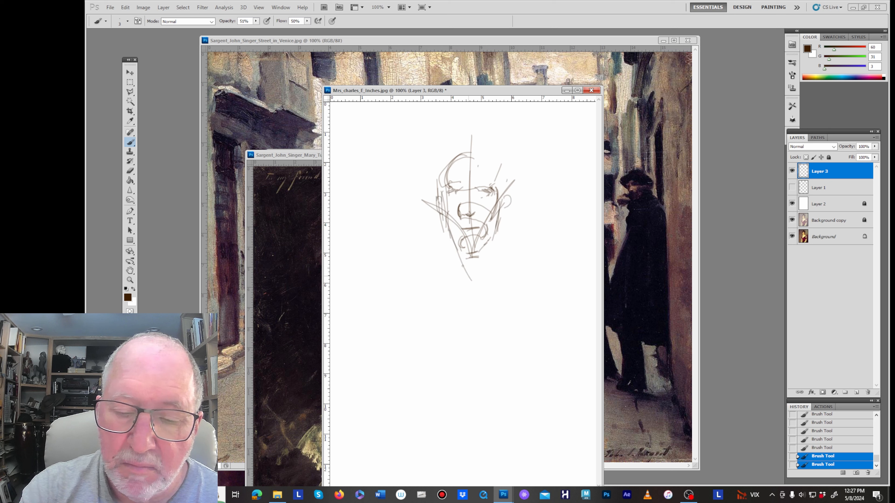
pyautogui.moveTo(453, 242); pyautogui.dragTo(471, 278)
pyautogui.moveTo(487, 221)
pyautogui.mouseDown()
pyautogui.moveTo(503, 258)
pyautogui.moveTo(521, 249)
pyautogui.mouseUp()
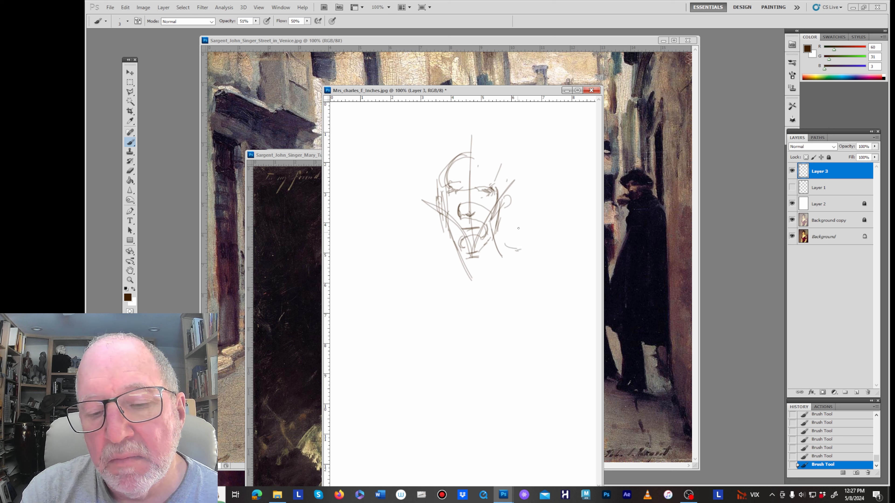
# Brush the hairline, forehead curve, brow and nose strokes to complete the head, and show Layer 1.
pyautogui.moveTo(499, 168); pyautogui.dragTo(504, 216)
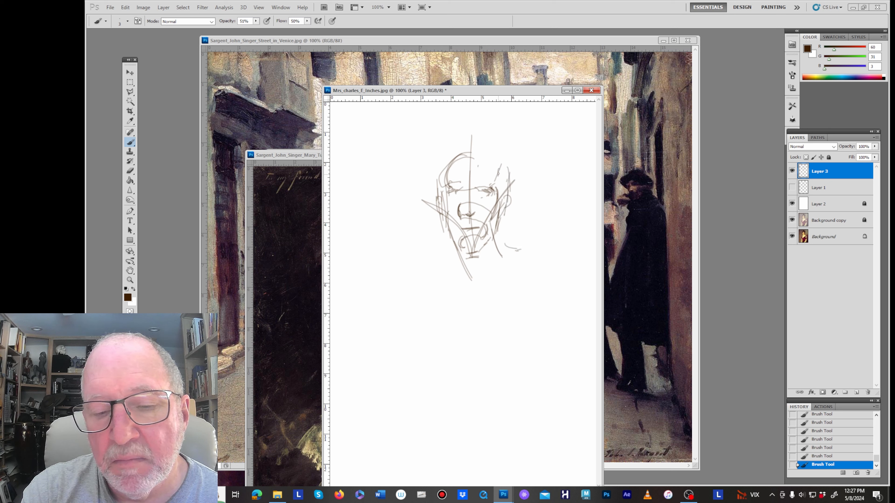
pyautogui.moveTo(441, 170)
pyautogui.mouseDown()
pyautogui.moveTo(499, 165)
pyautogui.moveTo(473, 185)
pyautogui.mouseUp()
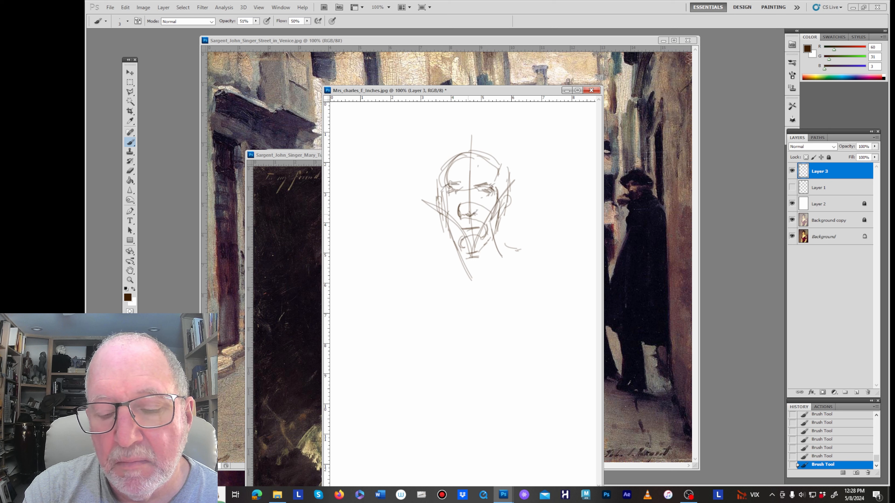
pyautogui.moveTo(472, 206)
pyautogui.mouseDown()
pyautogui.moveTo(464, 214)
pyautogui.moveTo(472, 204)
pyautogui.mouseUp()
pyautogui.click(792, 187)
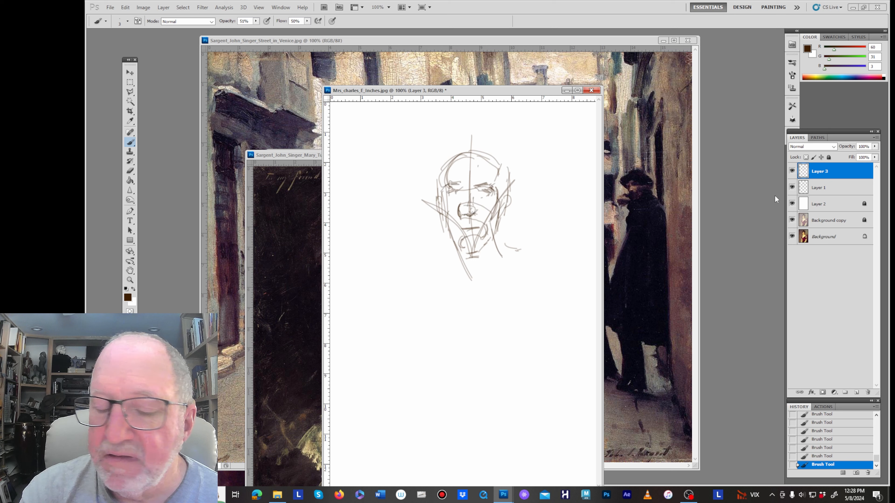
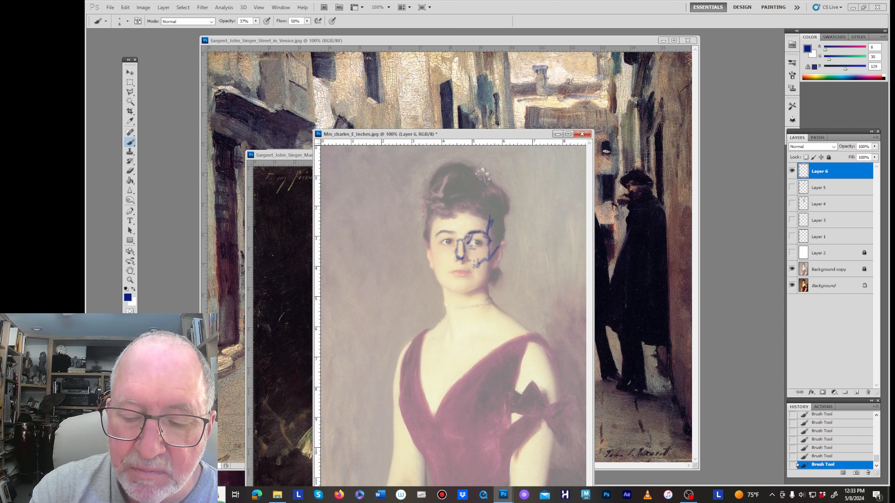
# Brush the skull's mouth, teeth, chin and cranium outline in blue over the face on Layer 6, and show the white Layer 2.
pyautogui.moveTo(451, 269)
pyautogui.mouseDown()
pyautogui.moveTo(483, 265)
pyautogui.moveTo(481, 273)
pyautogui.moveTo(454, 279)
pyautogui.moveTo(477, 278)
pyautogui.moveTo(490, 259)
pyautogui.moveTo(486, 279)
pyautogui.moveTo(451, 293)
pyautogui.mouseUp()
pyautogui.moveTo(494, 224)
pyautogui.mouseDown()
pyautogui.moveTo(492, 242)
pyautogui.moveTo(497, 212)
pyautogui.mouseUp()
pyautogui.moveTo(492, 212)
pyautogui.mouseDown()
pyautogui.moveTo(490, 237)
pyautogui.moveTo(472, 196)
pyautogui.moveTo(433, 205)
pyautogui.moveTo(431, 236)
pyautogui.moveTo(432, 228)
pyautogui.mouseUp()
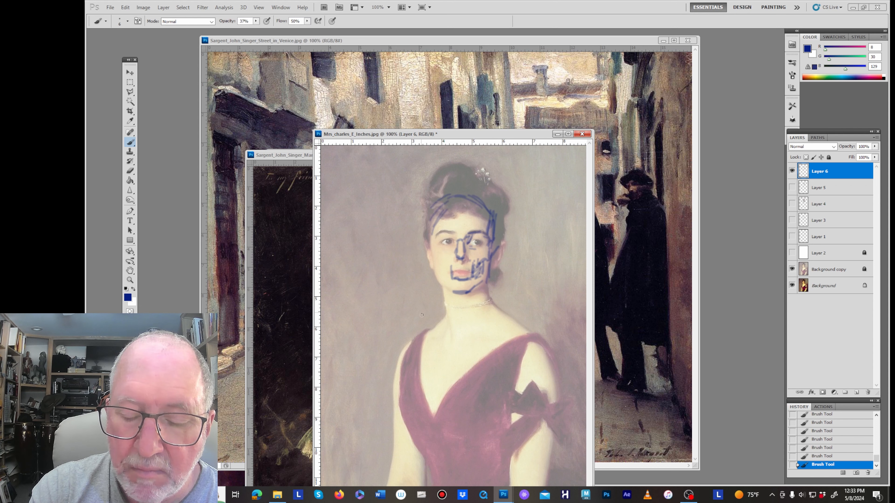
pyautogui.click(792, 253)
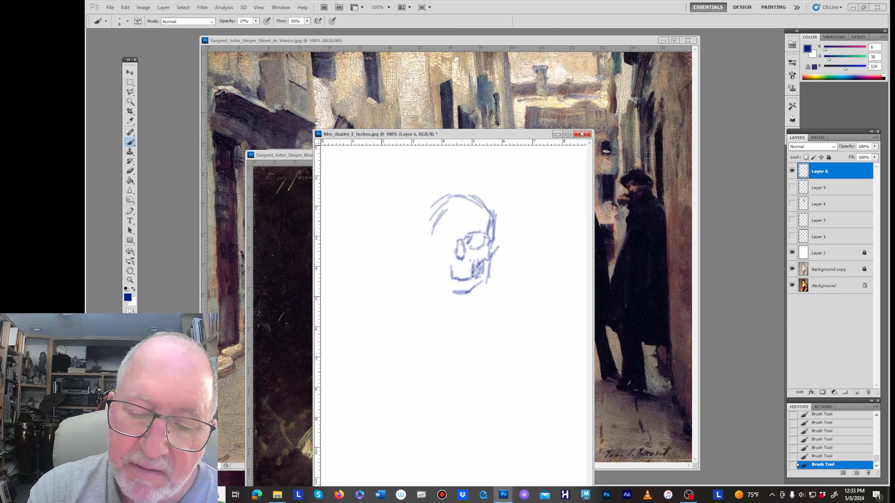
# Shade the skull's eye socket, nose cavity and mouth, and with a 1 px brush start a diagonal line down the forehead.
pyautogui.moveTo(461, 241)
pyautogui.mouseDown()
pyautogui.moveTo(462, 258)
pyautogui.moveTo(480, 242)
pyautogui.moveTo(467, 282)
pyautogui.moveTo(451, 282)
pyautogui.mouseUp()
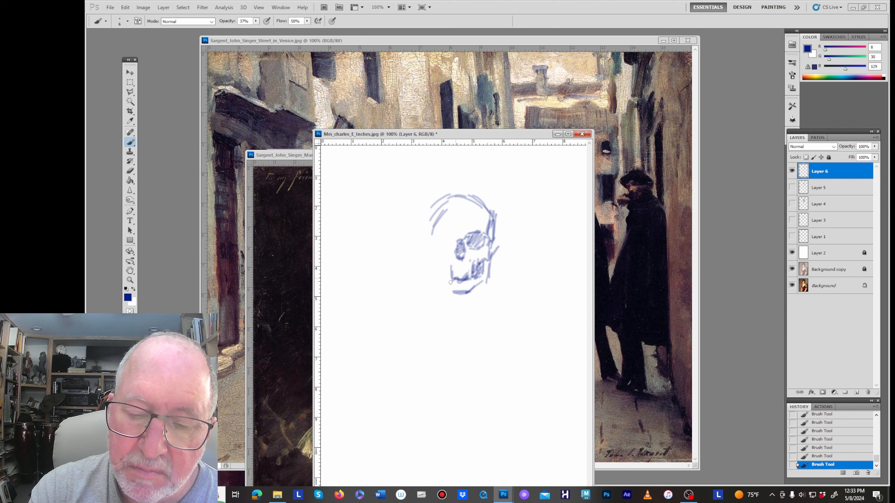
pyautogui.rightClick(479, 288)
pyautogui.moveTo(489, 306); pyautogui.dragTo(485, 306)
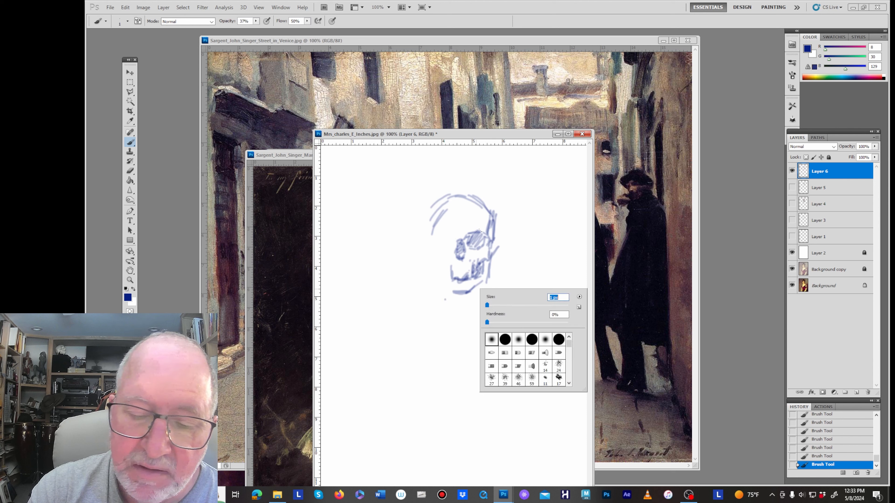
pyautogui.moveTo(436, 212); pyautogui.dragTo(446, 234)
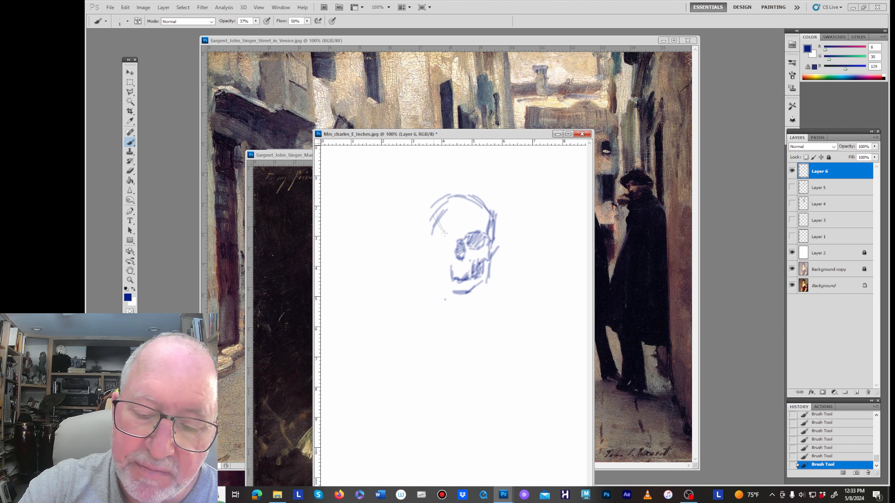
# Change the foreground colour to dark blue (R 3, G 14, B 61) and brush the forehead's diagonal line at 10 px.
pyautogui.click(128, 298)
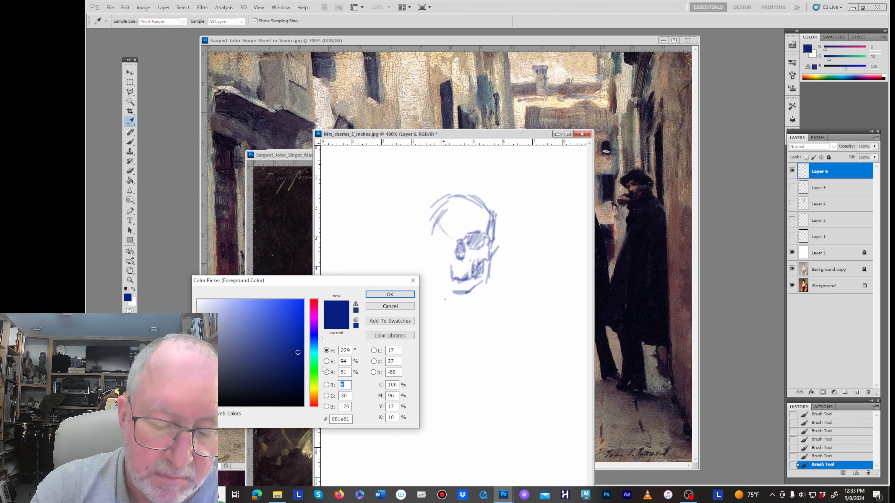
pyautogui.click(298, 381)
pyautogui.click(389, 295)
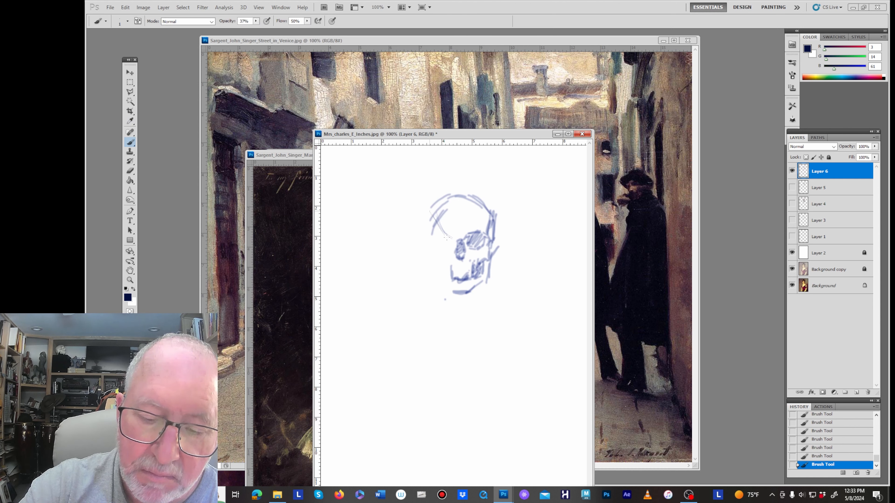
pyautogui.rightClick(488, 216)
pyautogui.moveTo(498, 235); pyautogui.dragTo(501, 235)
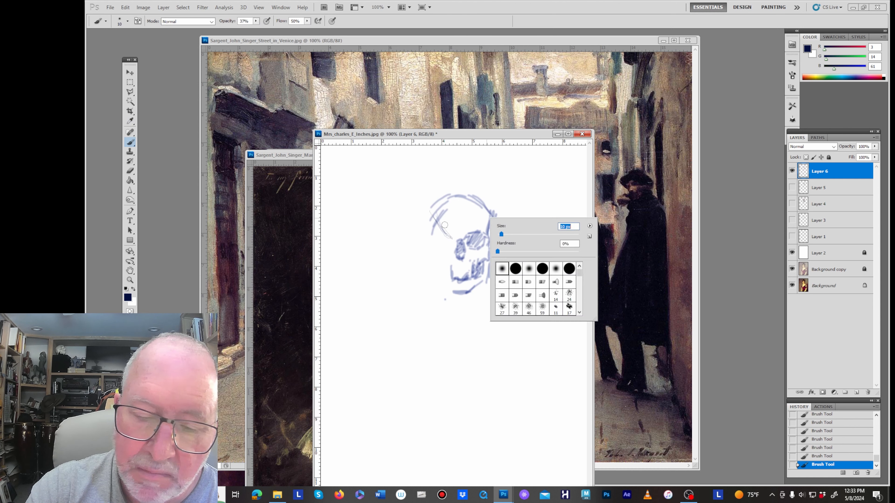
pyautogui.moveTo(433, 213); pyautogui.dragTo(452, 238)
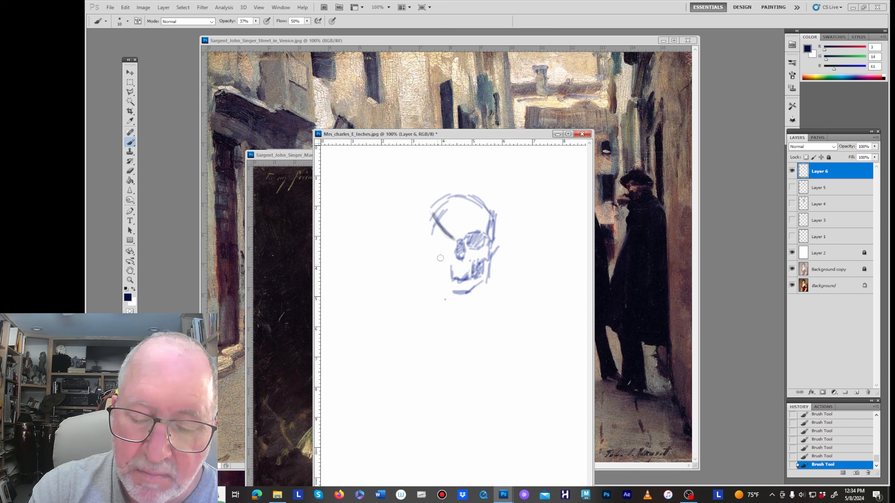
# Brush a curve from the ear to the chin with point marks on the neck, and hide the white Layer 2.
pyautogui.moveTo(444, 200)
pyautogui.mouseDown()
pyautogui.moveTo(439, 217)
pyautogui.moveTo(457, 288)
pyautogui.moveTo(419, 242)
pyautogui.moveTo(426, 252)
pyautogui.mouseUp()
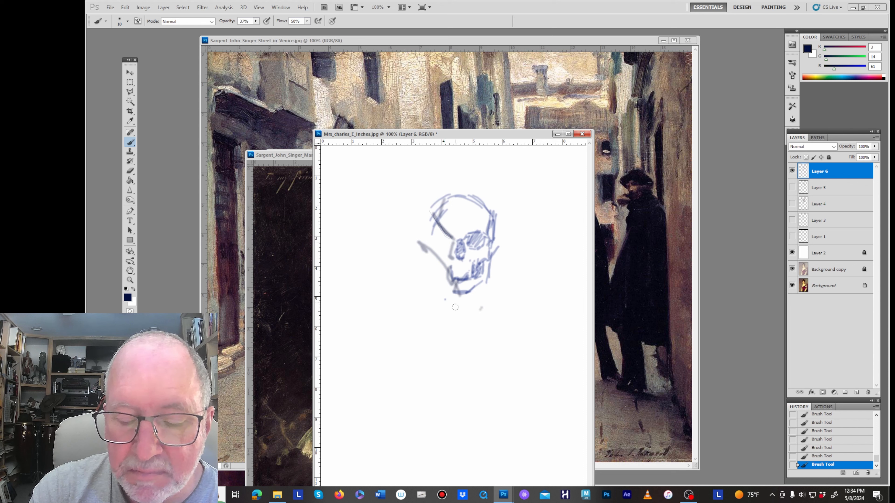
pyautogui.click(453, 324)
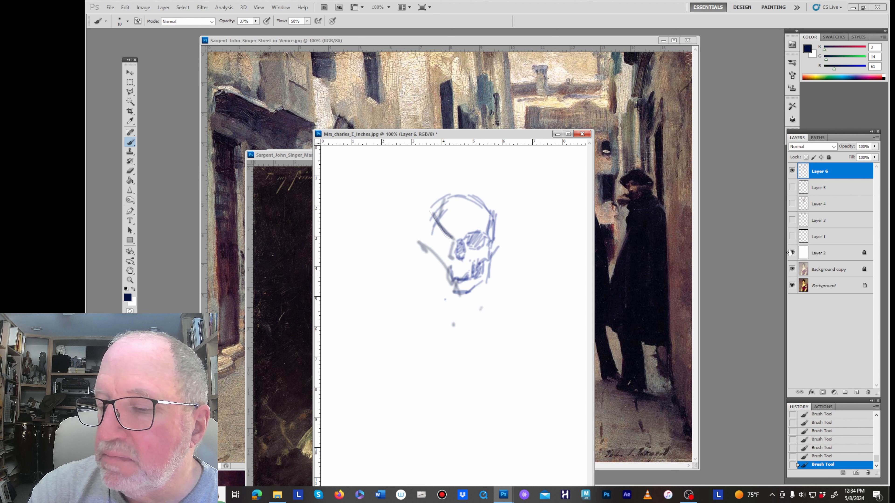
pyautogui.click(791, 253)
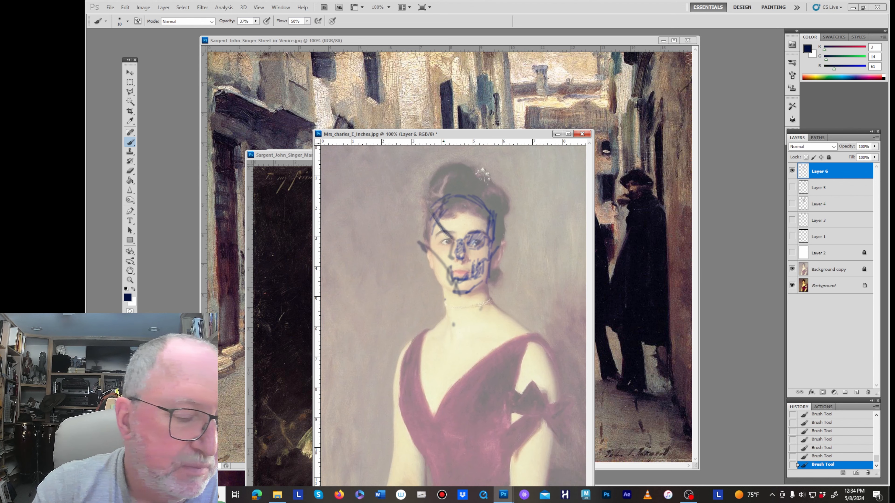
# Set the foreground colour to brown (R 114, G 63, B 3) and shade the skull's eye socket, cheek, mouth and the area under the chin.
pyautogui.click(127, 298)
pyautogui.click(314, 397)
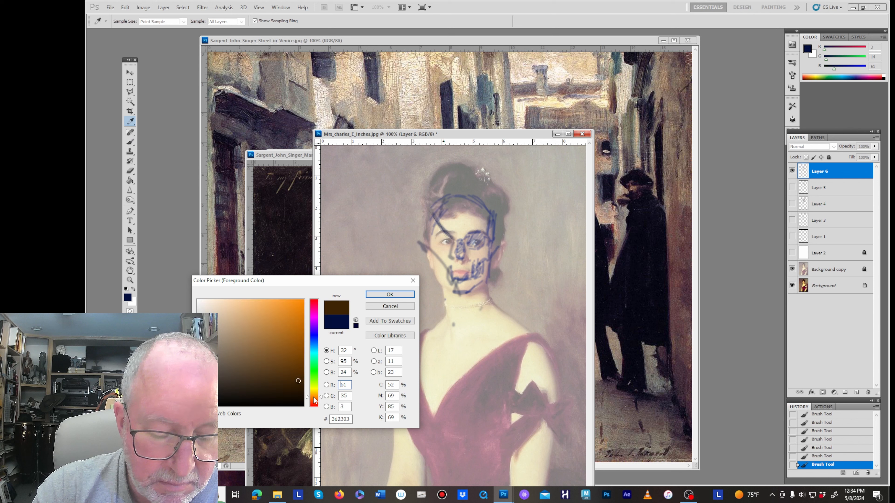
pyautogui.click(301, 357)
pyautogui.click(374, 297)
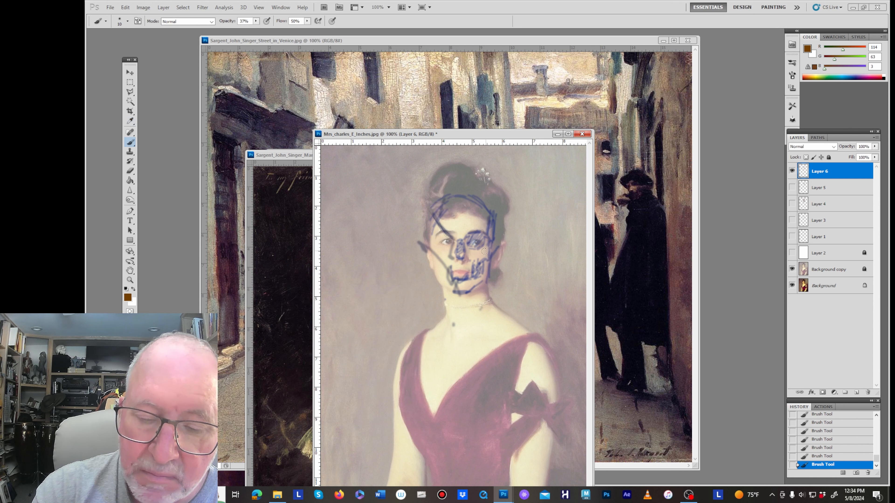
pyautogui.moveTo(472, 233); pyautogui.dragTo(469, 239)
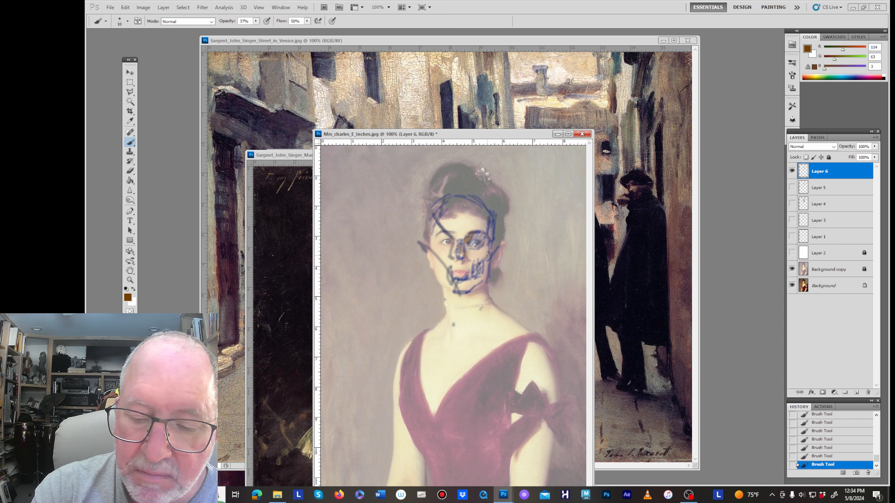
pyautogui.rightClick(488, 264)
pyautogui.press('Escape')
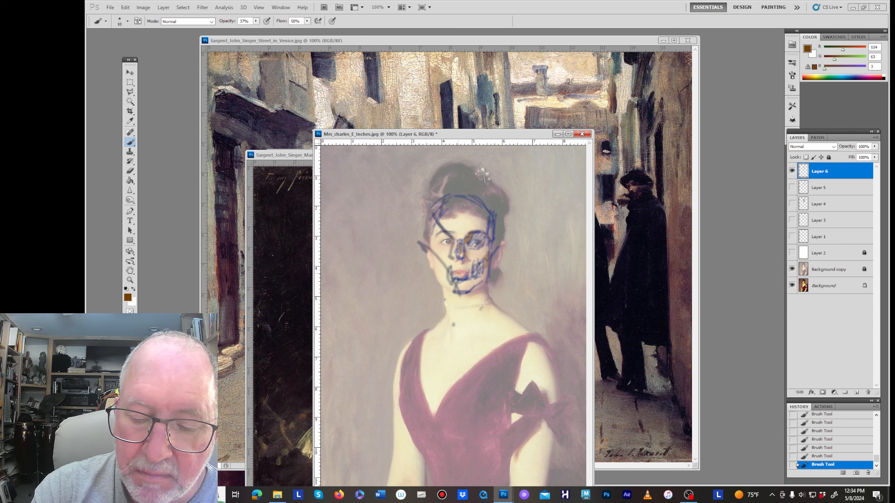
pyautogui.moveTo(472, 287)
pyautogui.mouseDown()
pyautogui.moveTo(461, 302)
pyautogui.moveTo(482, 299)
pyautogui.mouseUp()
# Move the portrait window aside, check the skull drawing against the white layer, and hide Layer 6 and the Background copy.
pyautogui.moveTo(444, 134); pyautogui.dragTo(314, 130)
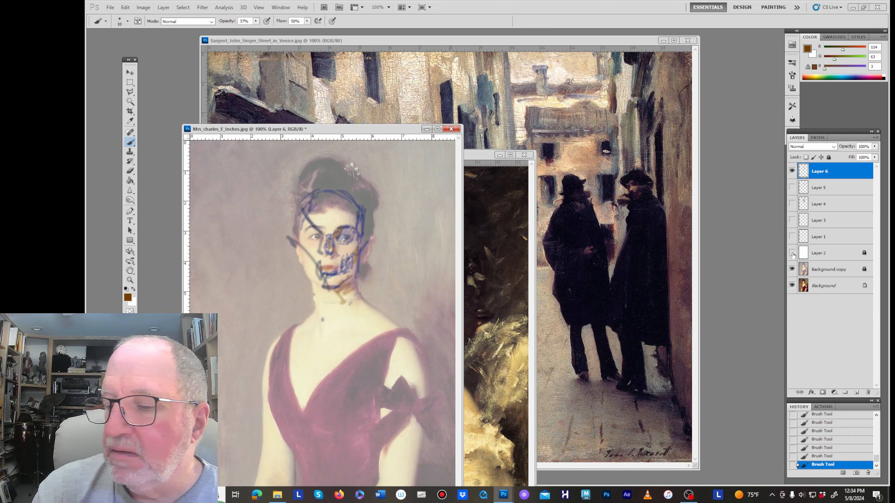
pyautogui.click(792, 253)
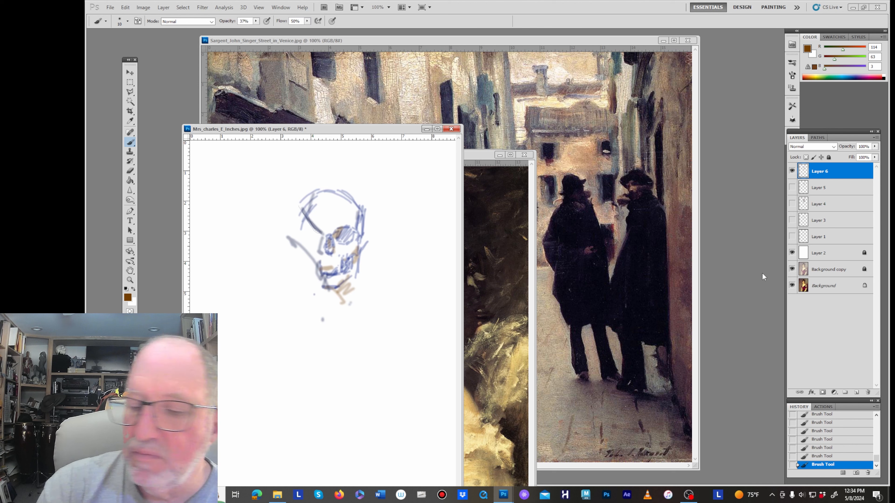
pyautogui.click(792, 253)
pyautogui.click(791, 172)
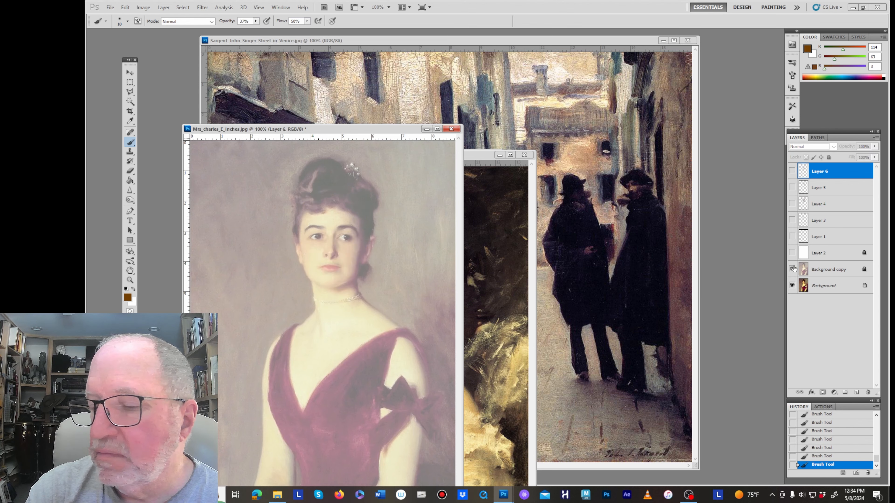
pyautogui.click(792, 270)
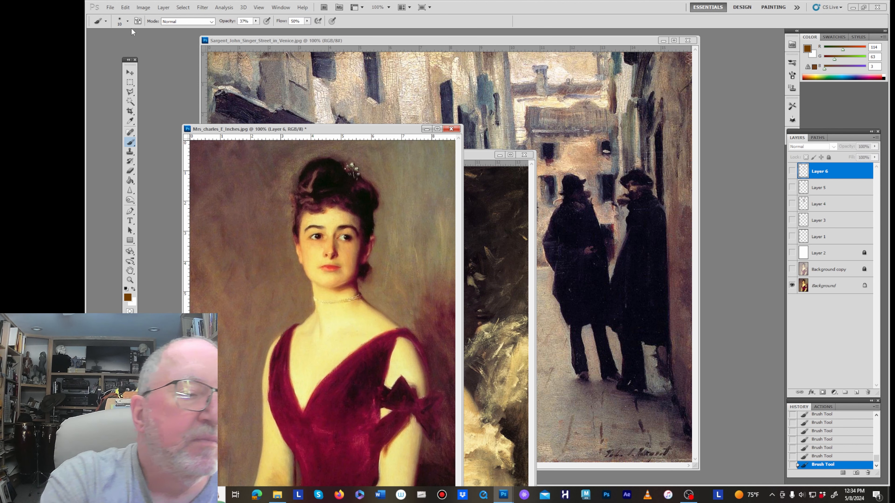
# Create a white 8.5 × 11 inch RGB document at 300 pixels/inch and arrange it side by side with the portrait.
pyautogui.click(110, 7)
pyautogui.click(118, 17)
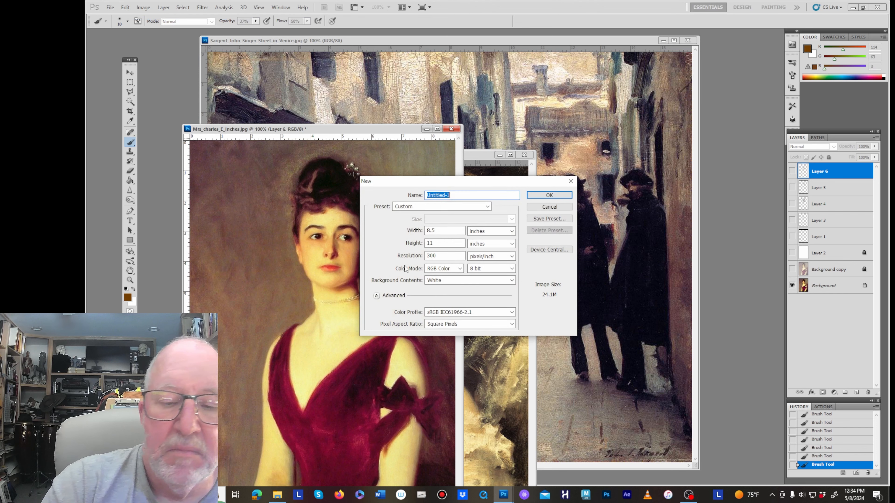
pyautogui.click(548, 196)
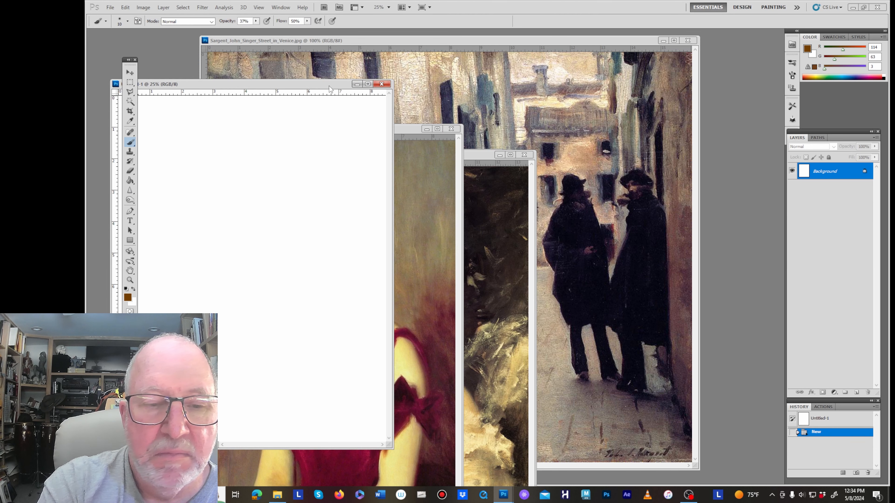
pyautogui.moveTo(331, 89); pyautogui.dragTo(672, 105)
pyautogui.moveTo(404, 132); pyautogui.dragTo(372, 87)
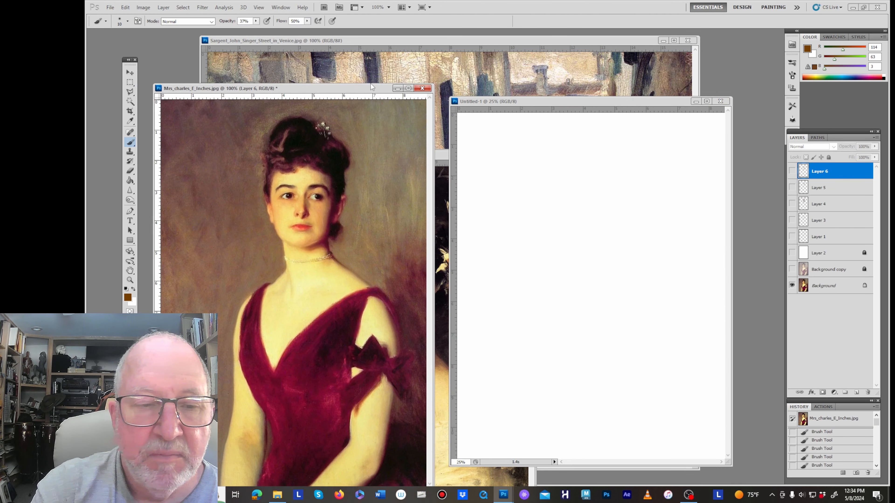
# Add a new layer to the blank document and set the foreground colour to brown (R 97, G 59, B 14).
pyautogui.click(656, 254)
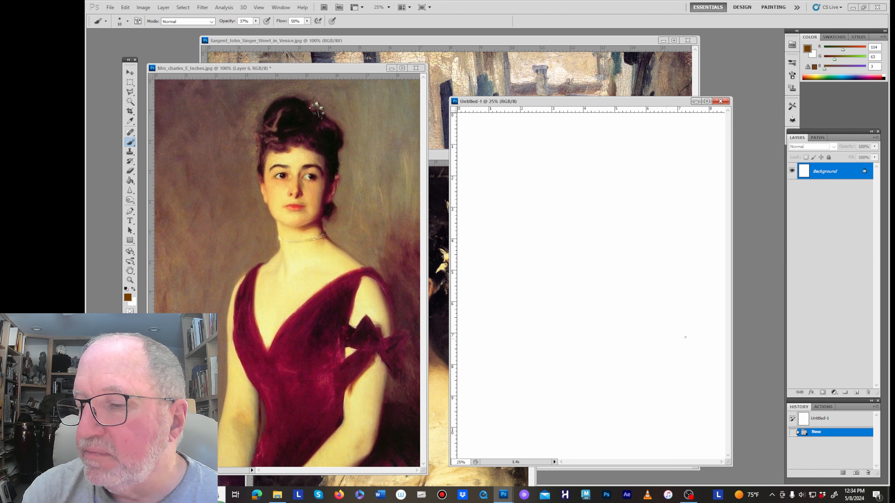
pyautogui.click(856, 392)
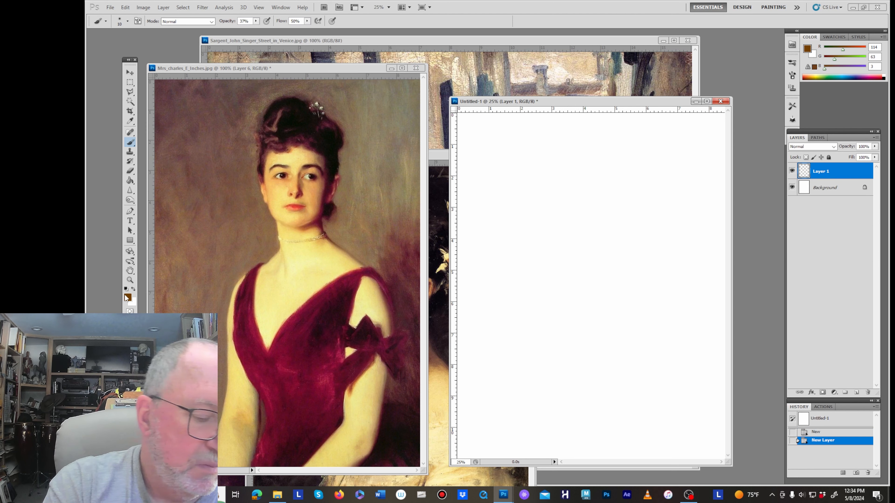
pyautogui.click(128, 298)
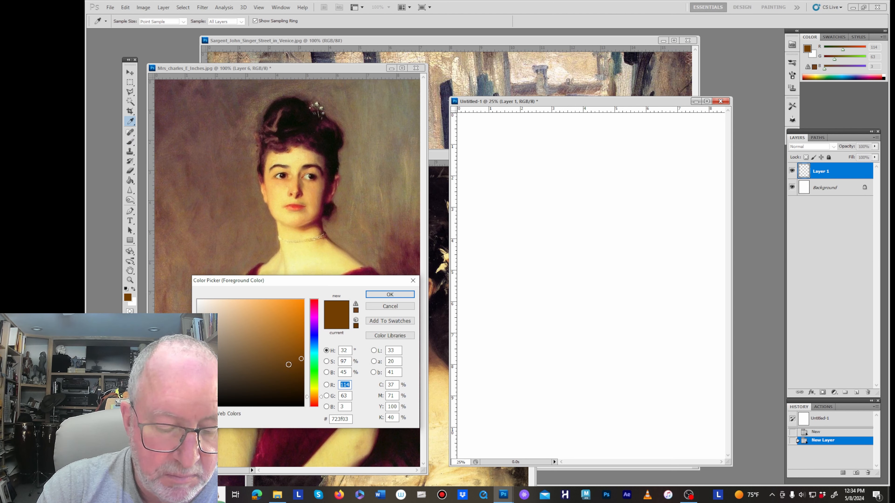
pyautogui.click(288, 365)
pyautogui.click(390, 294)
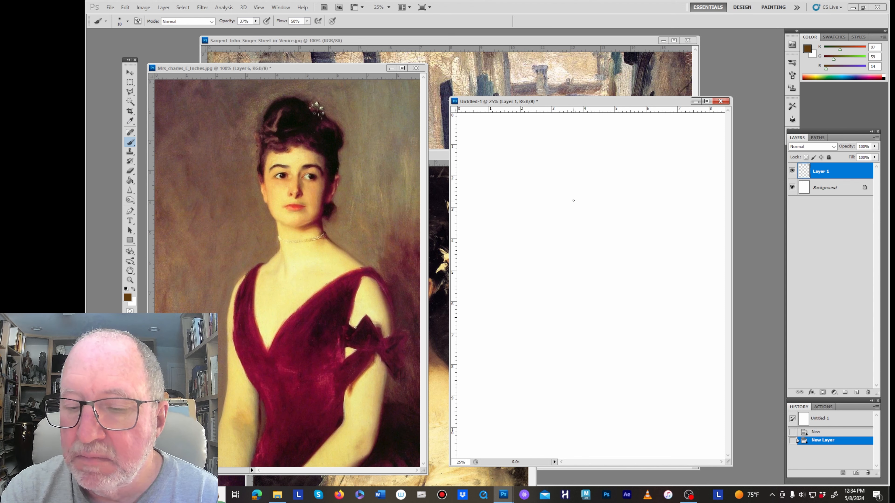
# Sketch the crown and both sides of the head oval with light, overlapping brush strokes on the upper half of the page.
pyautogui.moveTo(552, 190)
pyautogui.mouseDown()
pyautogui.moveTo(581, 181)
pyautogui.moveTo(594, 191)
pyautogui.mouseUp()
pyautogui.moveTo(562, 182); pyautogui.dragTo(604, 195)
pyautogui.moveTo(559, 186); pyautogui.dragTo(531, 229)
pyautogui.moveTo(526, 201)
pyautogui.mouseDown()
pyautogui.moveTo(528, 238)
pyautogui.moveTo(582, 180)
pyautogui.moveTo(619, 221)
pyautogui.moveTo(618, 236)
pyautogui.mouseUp()
pyautogui.moveTo(627, 207); pyautogui.dragTo(619, 252)
pyautogui.moveTo(628, 213)
pyautogui.mouseDown()
pyautogui.moveTo(619, 256)
pyautogui.moveTo(618, 246)
pyautogui.mouseUp()
pyautogui.moveTo(562, 186); pyautogui.dragTo(540, 266)
pyautogui.moveTo(531, 200); pyautogui.dragTo(536, 292)
pyautogui.moveTo(519, 222); pyautogui.dragTo(529, 287)
pyautogui.moveTo(522, 280)
pyautogui.mouseDown()
pyautogui.moveTo(615, 233)
pyautogui.moveTo(612, 212)
pyautogui.moveTo(610, 291)
pyautogui.mouseUp()
pyautogui.moveTo(625, 216); pyautogui.dragTo(604, 308)
pyautogui.moveTo(627, 238); pyautogui.dragTo(601, 303)
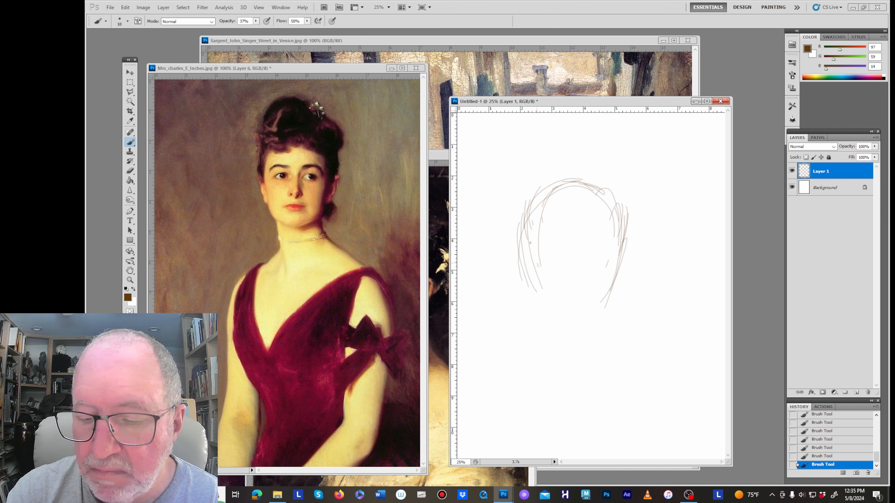
# Extend the head oval down along the jaw and close it with a short flat chin.
pyautogui.moveTo(523, 216); pyautogui.dragTo(547, 326)
pyautogui.moveTo(525, 248); pyautogui.dragTo(539, 312)
pyautogui.moveTo(526, 280)
pyautogui.mouseDown()
pyautogui.moveTo(551, 329)
pyautogui.moveTo(588, 339)
pyautogui.mouseUp()
pyautogui.moveTo(560, 339)
pyautogui.mouseDown()
pyautogui.moveTo(589, 337)
pyautogui.moveTo(604, 314)
pyautogui.mouseUp()
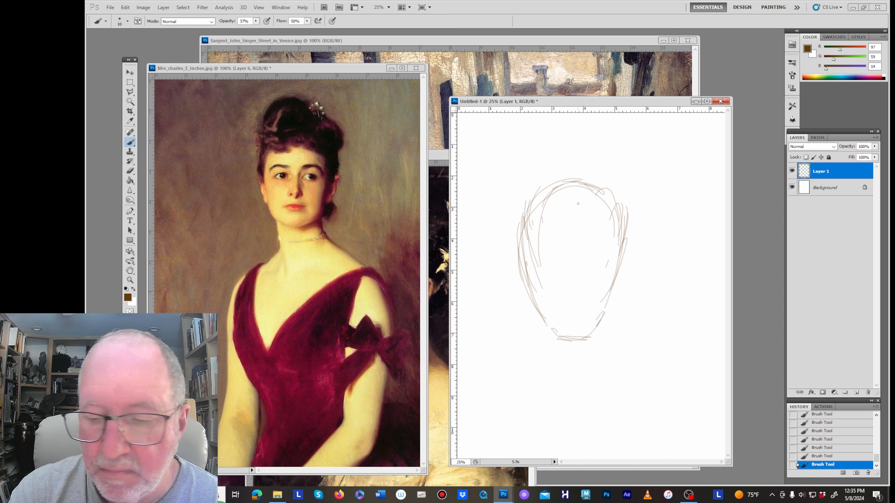
# Draw the vertical centre line of the face and horizontal guides for the eyes, brow, nose base and mouth.
pyautogui.moveTo(573, 183); pyautogui.dragTo(576, 331)
pyautogui.moveTo(573, 204); pyautogui.dragTo(577, 328)
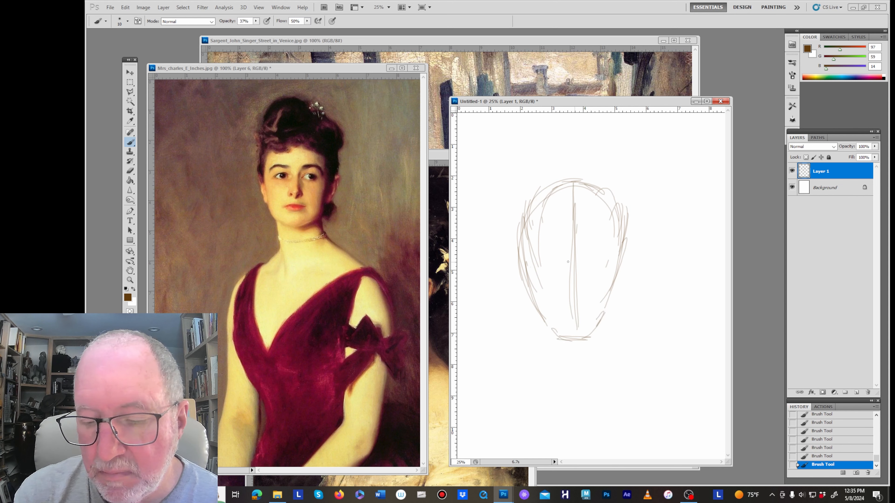
pyautogui.moveTo(541, 263)
pyautogui.mouseDown()
pyautogui.moveTo(615, 262)
pyautogui.moveTo(591, 264)
pyautogui.mouseUp()
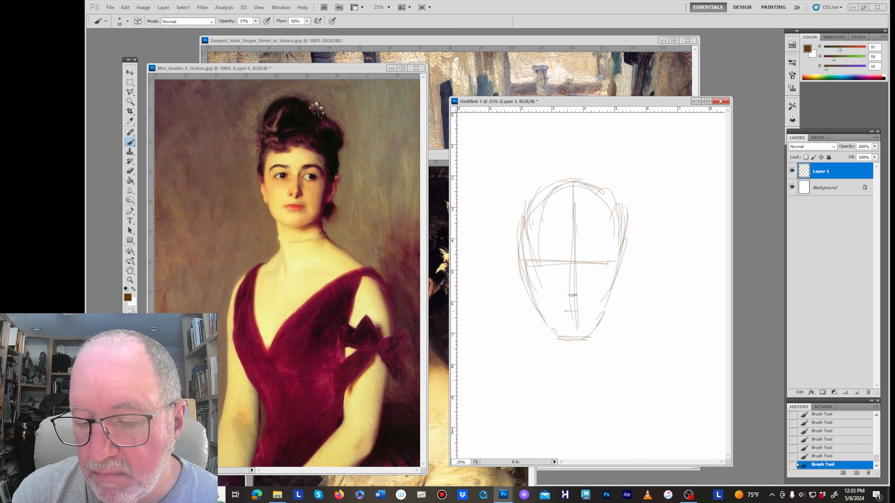
pyautogui.moveTo(566, 311); pyautogui.dragTo(578, 311)
pyautogui.moveTo(562, 253); pyautogui.dragTo(584, 247)
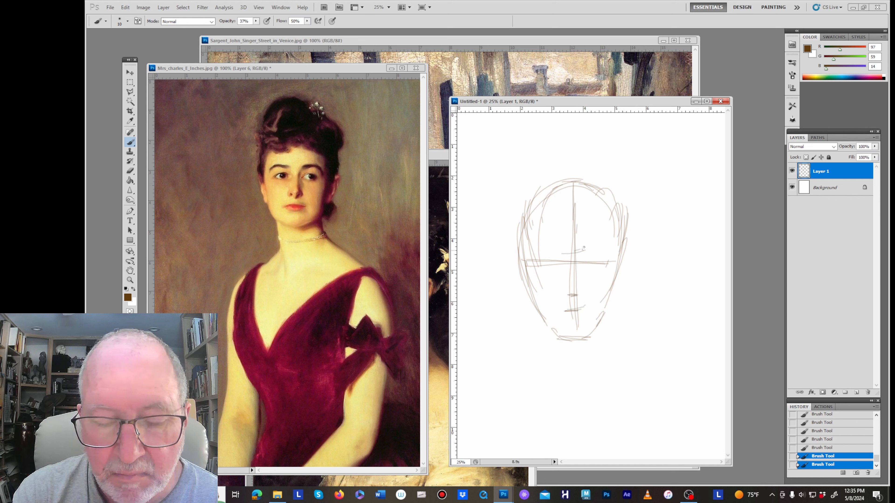
# Brush the side planes of the face, diagonal rhythm lines rising from the chin, and the hair contour beside the viewer's right temple.
pyautogui.moveTo(541, 215)
pyautogui.mouseDown()
pyautogui.moveTo(598, 220)
pyautogui.moveTo(567, 224)
pyautogui.moveTo(529, 298)
pyautogui.mouseUp()
pyautogui.moveTo(623, 230)
pyautogui.mouseDown()
pyautogui.moveTo(588, 292)
pyautogui.moveTo(594, 308)
pyautogui.mouseUp()
pyautogui.moveTo(578, 339)
pyautogui.mouseDown()
pyautogui.moveTo(639, 238)
pyautogui.moveTo(661, 222)
pyautogui.mouseUp()
pyautogui.moveTo(646, 234)
pyautogui.mouseDown()
pyautogui.moveTo(582, 348)
pyautogui.moveTo(569, 327)
pyautogui.mouseUp()
pyautogui.moveTo(633, 172)
pyautogui.mouseDown()
pyautogui.moveTo(651, 209)
pyautogui.moveTo(637, 227)
pyautogui.moveTo(632, 269)
pyautogui.moveTo(615, 288)
pyautogui.mouseUp()
pyautogui.moveTo(625, 167); pyautogui.dragTo(644, 204)
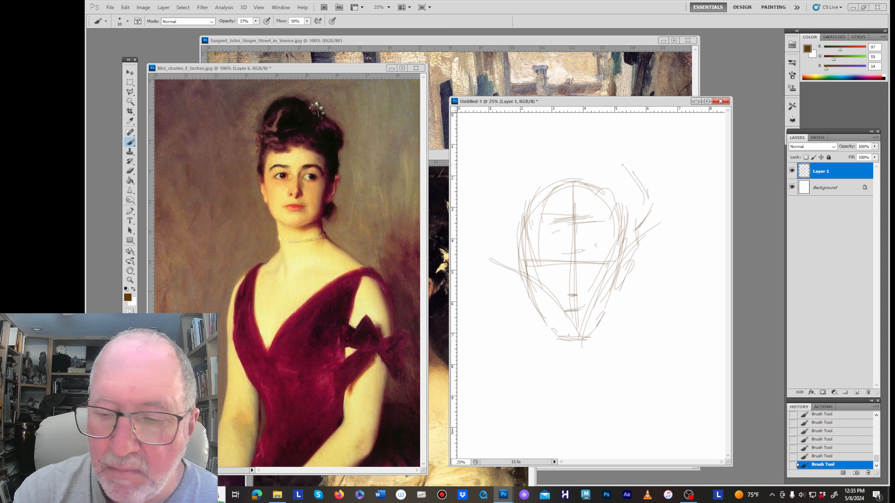
# Sketch the hair outline over the top and viewer's left side of the head, plus the ear and a brow guide.
pyautogui.moveTo(616, 165)
pyautogui.mouseDown()
pyautogui.moveTo(579, 150)
pyautogui.moveTo(528, 162)
pyautogui.mouseUp()
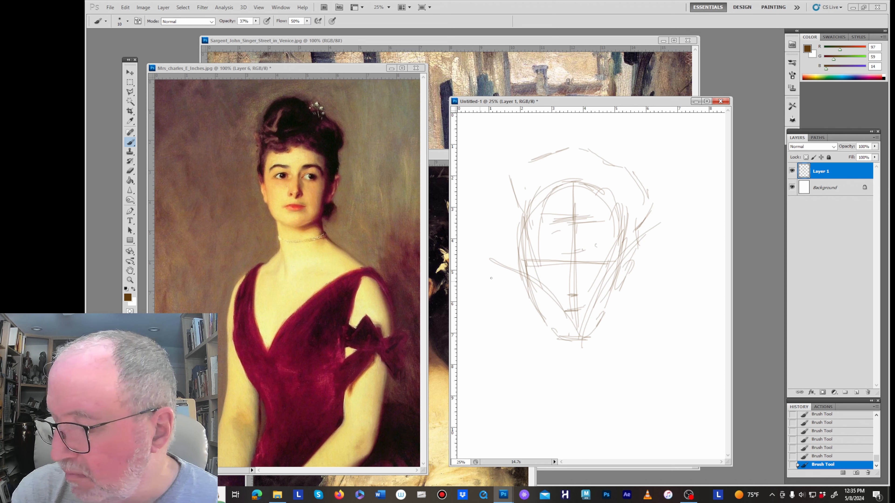
pyautogui.moveTo(523, 163)
pyautogui.mouseDown()
pyautogui.moveTo(519, 200)
pyautogui.moveTo(543, 233)
pyautogui.mouseUp()
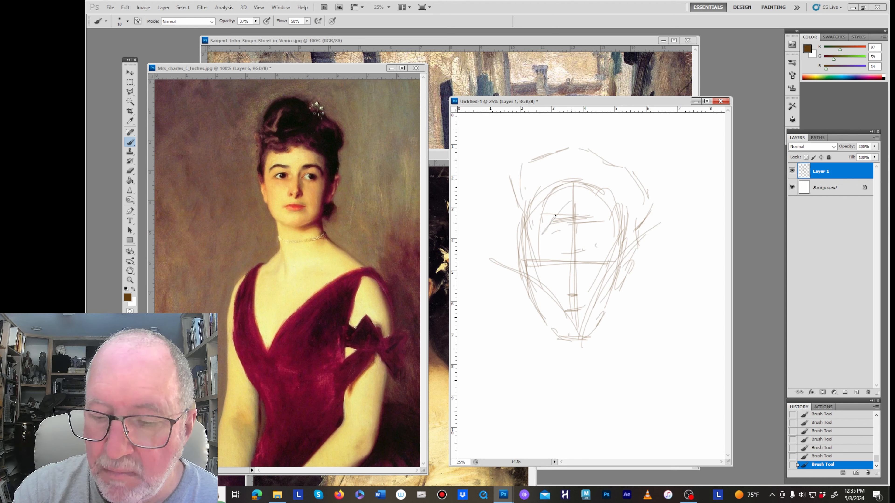
pyautogui.moveTo(518, 194)
pyautogui.mouseDown()
pyautogui.moveTo(505, 225)
pyautogui.moveTo(518, 274)
pyautogui.mouseUp()
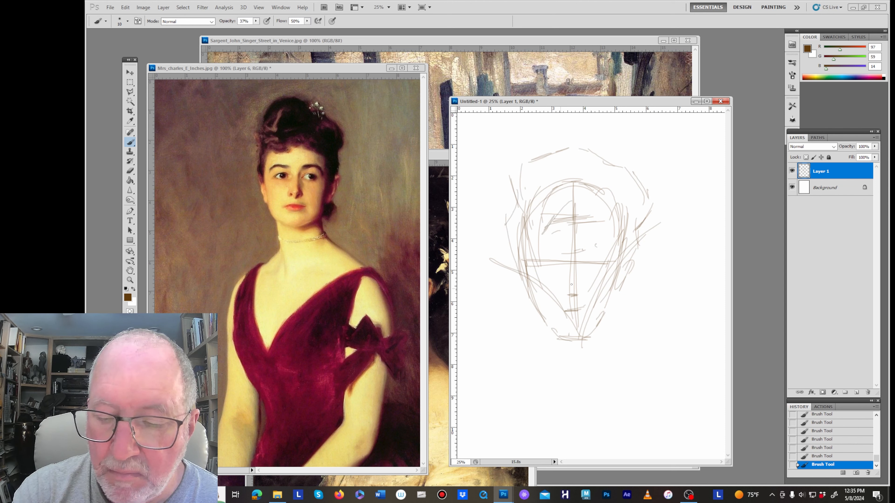
pyautogui.moveTo(585, 233); pyautogui.dragTo(639, 235)
pyautogui.moveTo(523, 251); pyautogui.dragTo(523, 289)
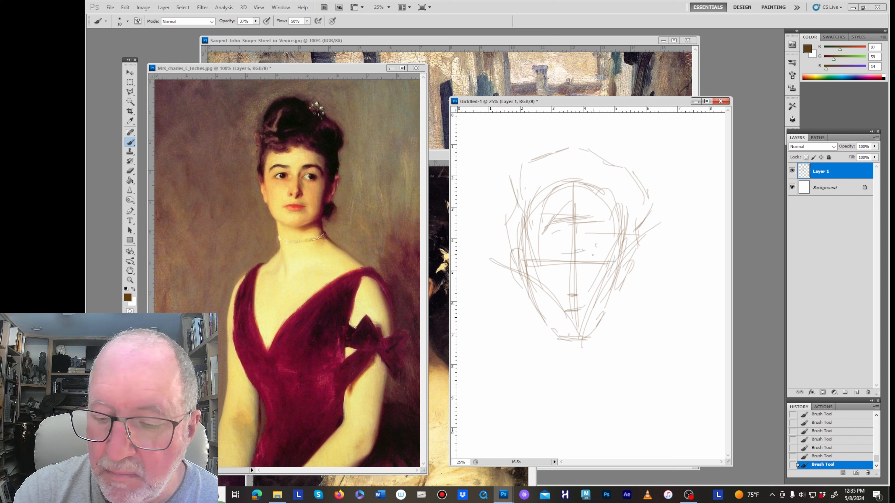
# Draw the circular rhythm around the forehead and eyes and a curve along the side of the nose.
pyautogui.moveTo(614, 233); pyautogui.dragTo(591, 263)
pyautogui.moveTo(614, 214)
pyautogui.mouseDown()
pyautogui.moveTo(593, 256)
pyautogui.moveTo(583, 254)
pyautogui.mouseUp()
pyautogui.moveTo(610, 230); pyautogui.dragTo(584, 262)
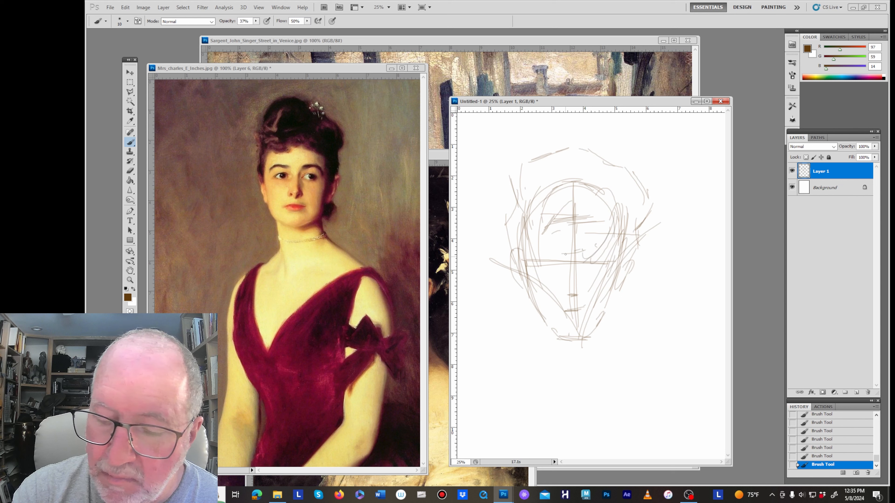
pyautogui.moveTo(534, 203); pyautogui.dragTo(554, 256)
pyautogui.moveTo(527, 217)
pyautogui.mouseDown()
pyautogui.moveTo(553, 260)
pyautogui.moveTo(561, 299)
pyautogui.mouseUp()
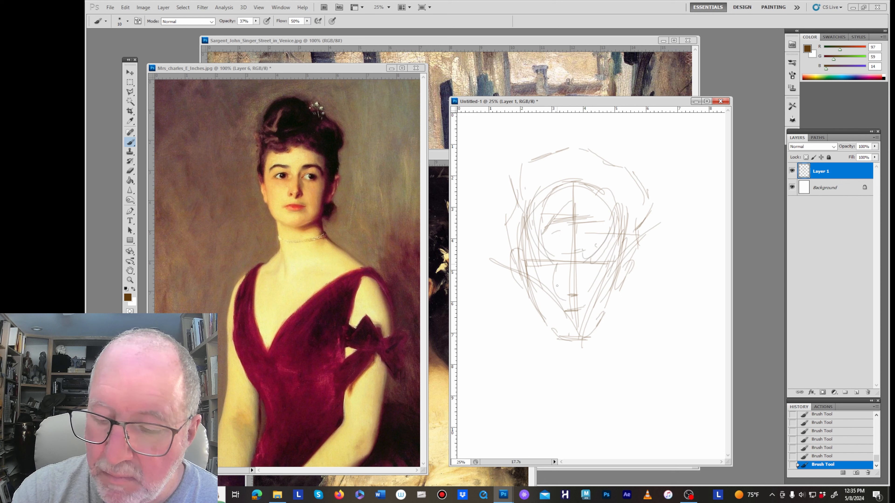
# Sketch the rounded forms of the mouth and chin and the lines of both sides of the neck.
pyautogui.moveTo(583, 264)
pyautogui.mouseDown()
pyautogui.moveTo(580, 300)
pyautogui.moveTo(555, 319)
pyautogui.moveTo(579, 334)
pyautogui.moveTo(556, 341)
pyautogui.mouseUp()
pyautogui.moveTo(610, 284)
pyautogui.mouseDown()
pyautogui.moveTo(583, 329)
pyautogui.moveTo(547, 333)
pyautogui.mouseUp()
pyautogui.moveTo(535, 287); pyautogui.dragTo(568, 382)
pyautogui.moveTo(526, 303); pyautogui.dragTo(564, 380)
pyautogui.moveTo(599, 299); pyautogui.dragTo(612, 355)
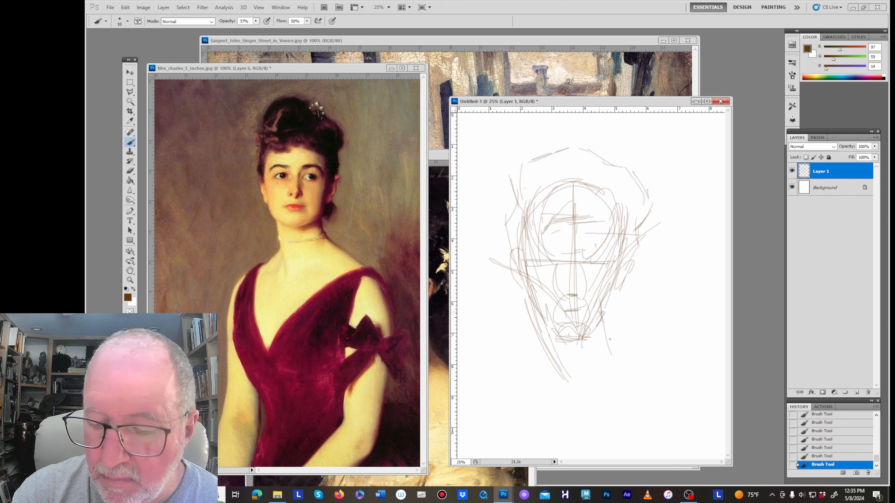
pyautogui.moveTo(603, 324); pyautogui.dragTo(621, 361)
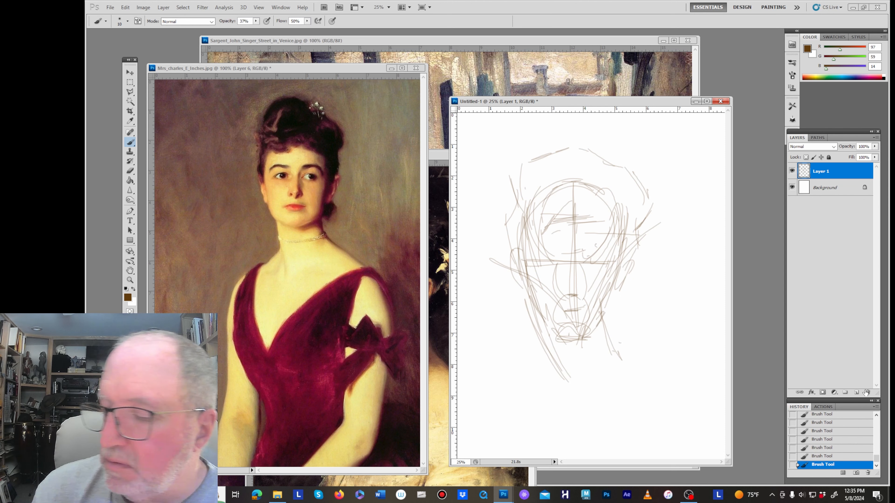
# Add a second drawing layer and set the foreground colour to dark brown (R 76, G 44, B 5).
pyautogui.click(856, 392)
pyautogui.click(128, 297)
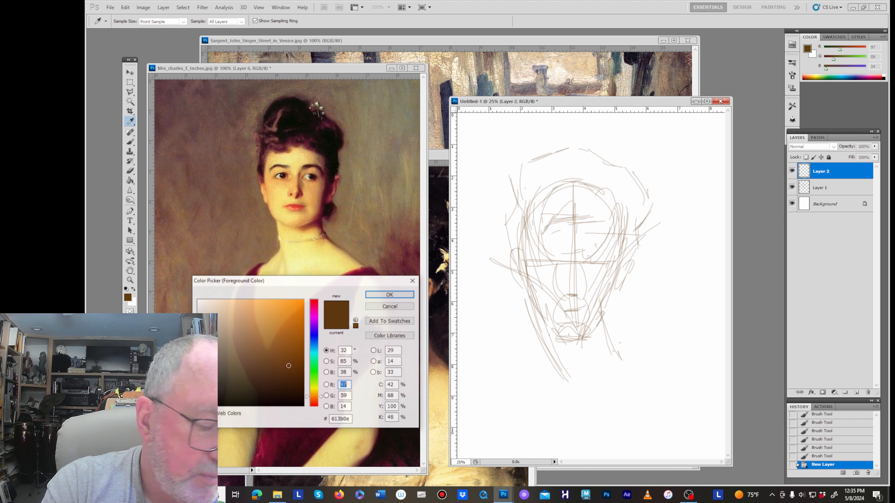
pyautogui.click(297, 375)
pyautogui.click(374, 295)
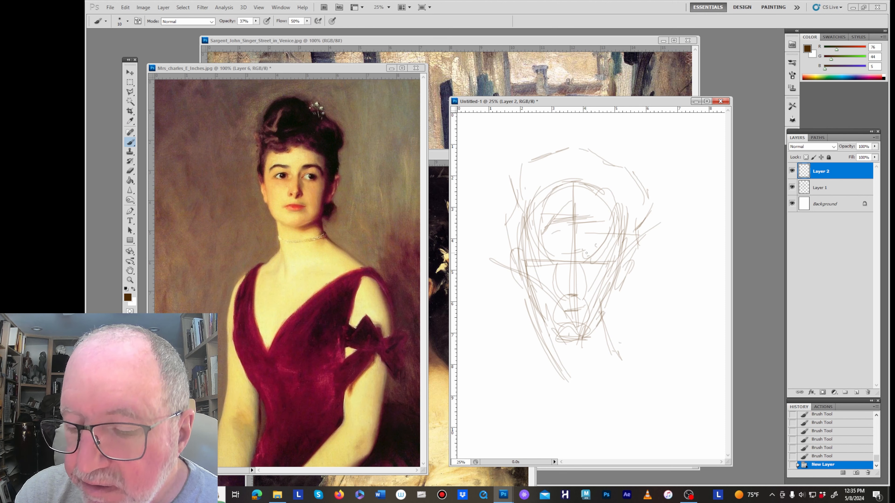
# Raise the brush opacity to 51% and draw the dark eyebrow on the viewer's right side of the face.
pyautogui.moveTo(586, 253); pyautogui.dragTo(595, 249)
pyautogui.moveTo(586, 251); pyautogui.dragTo(596, 246)
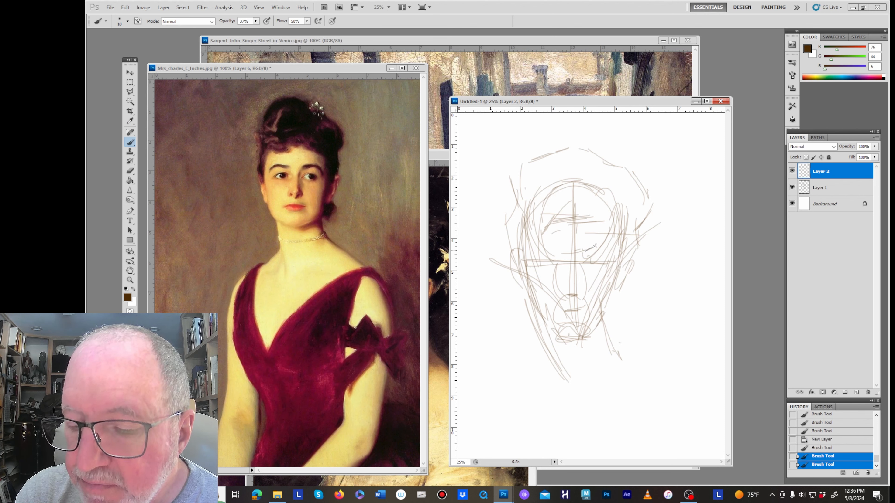
pyautogui.click(256, 21)
pyautogui.moveTo(257, 29); pyautogui.dragTo(262, 29)
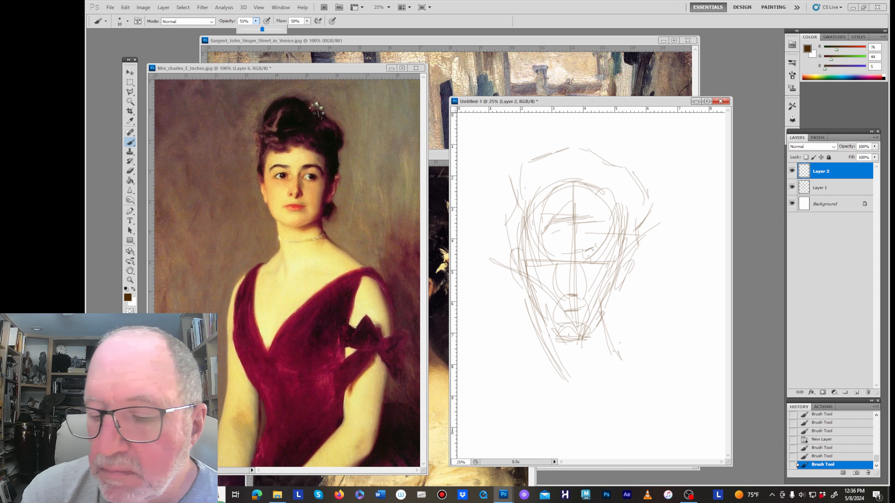
pyautogui.moveTo(586, 251); pyautogui.dragTo(595, 247)
pyautogui.moveTo(586, 250)
pyautogui.mouseDown()
pyautogui.moveTo(611, 250)
pyautogui.moveTo(580, 255)
pyautogui.mouseUp()
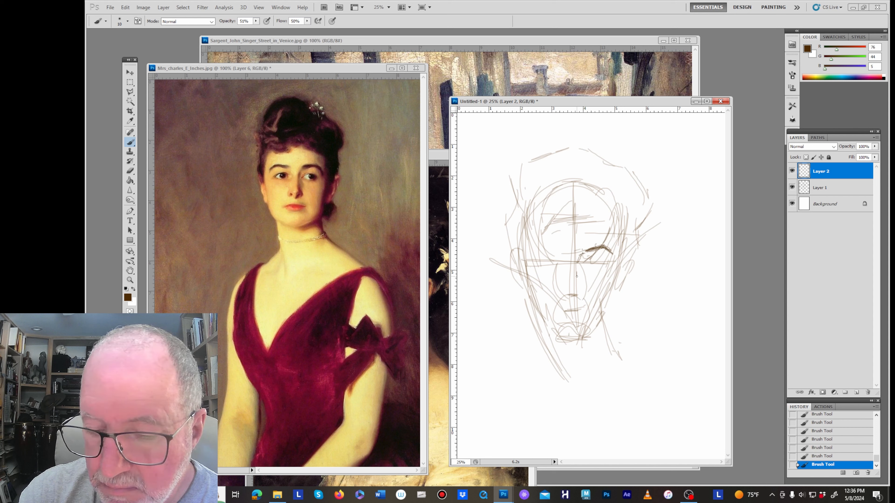
# Brush dark accents down the side and under the tip of the nose, enlarging the brush to 13 px.
pyautogui.moveTo(576, 267); pyautogui.dragTo(578, 278)
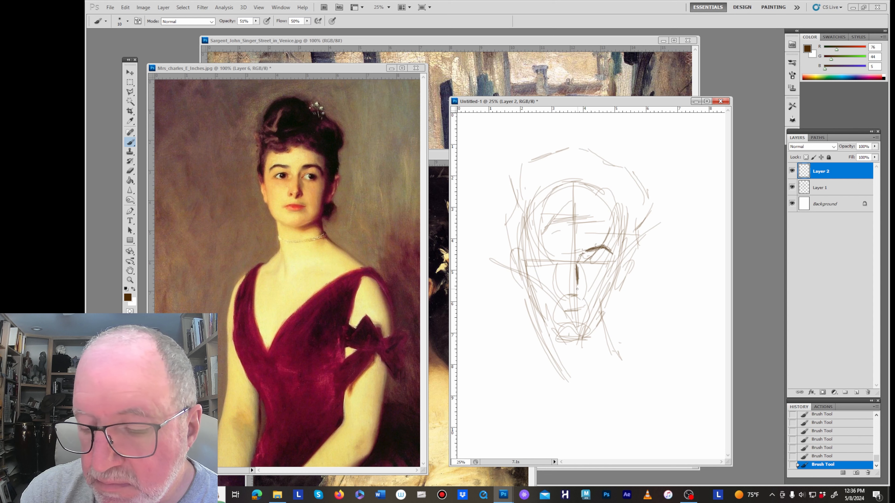
pyautogui.moveTo(577, 289); pyautogui.dragTo(574, 290)
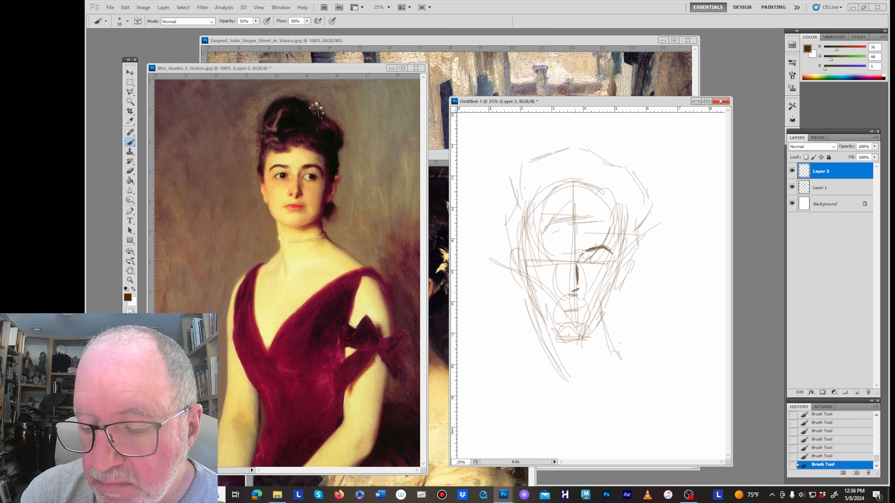
pyautogui.rightClick(596, 291)
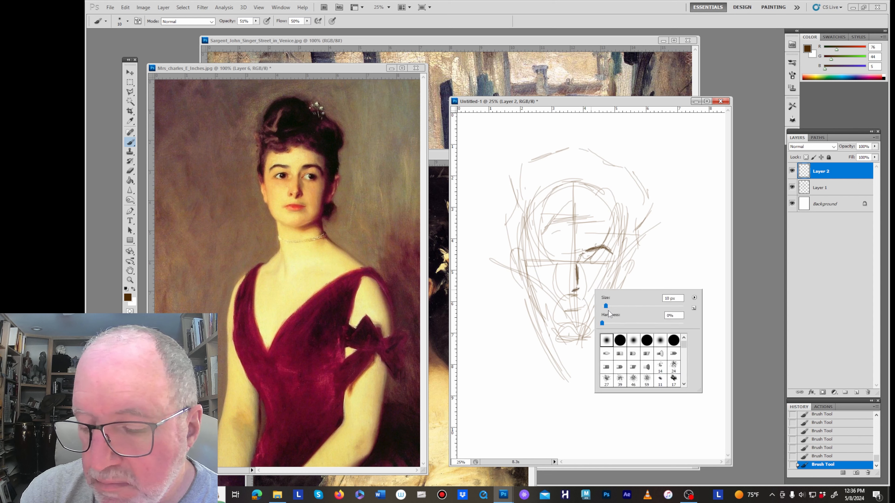
pyautogui.moveTo(606, 306); pyautogui.dragTo(607, 307)
pyautogui.click(577, 290)
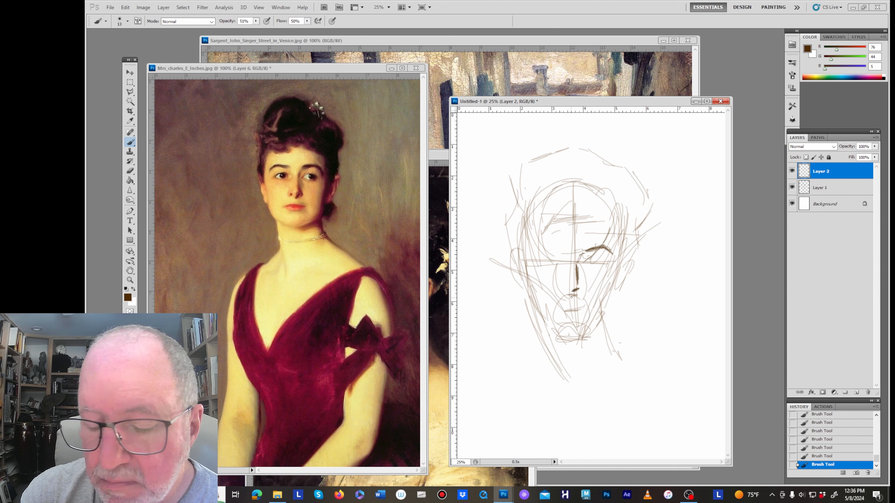
pyautogui.rightClick(578, 306)
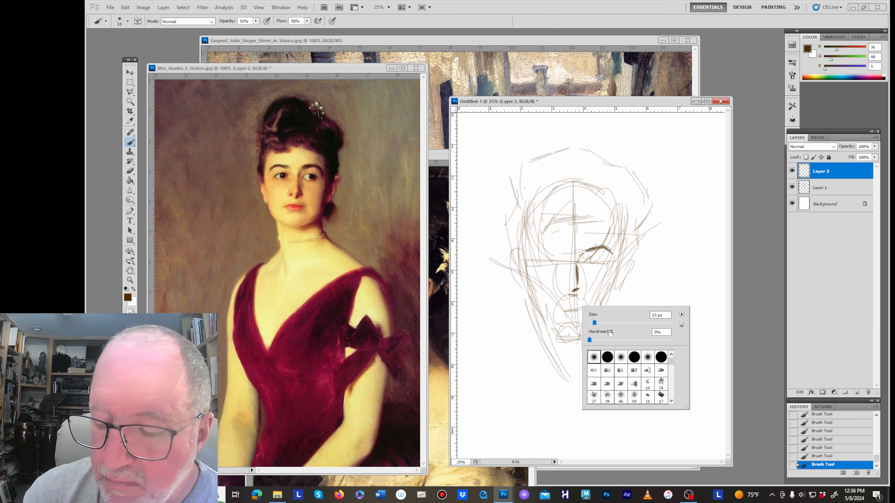
# Load the Airbrush Soft Round 50% flow preset and lower its opacity to 31%.
pyautogui.click(106, 22)
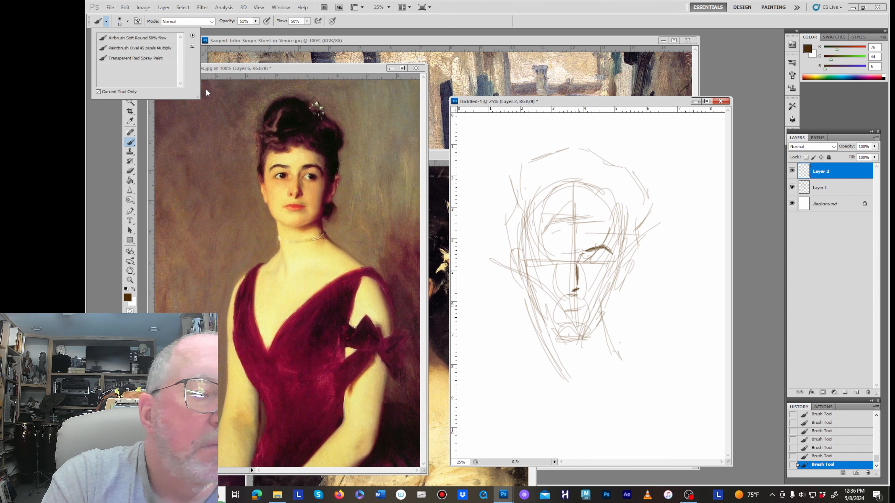
pyautogui.click(159, 38)
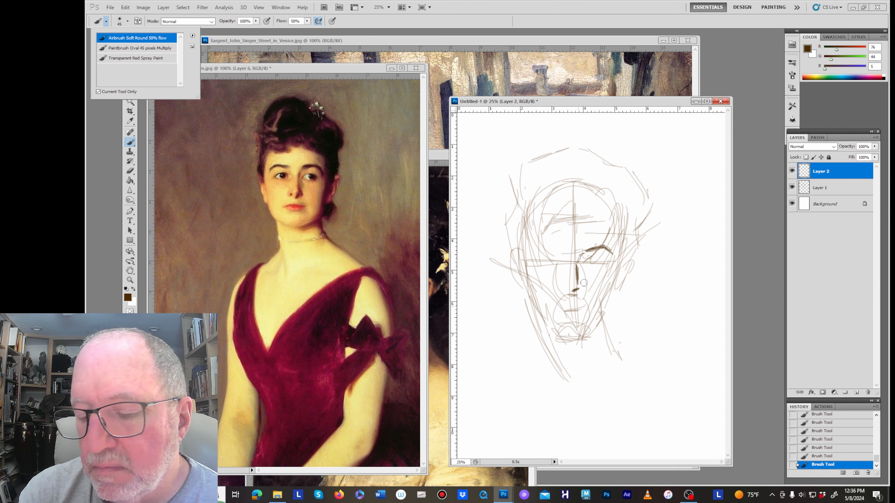
pyautogui.click(577, 289)
pyautogui.click(256, 21)
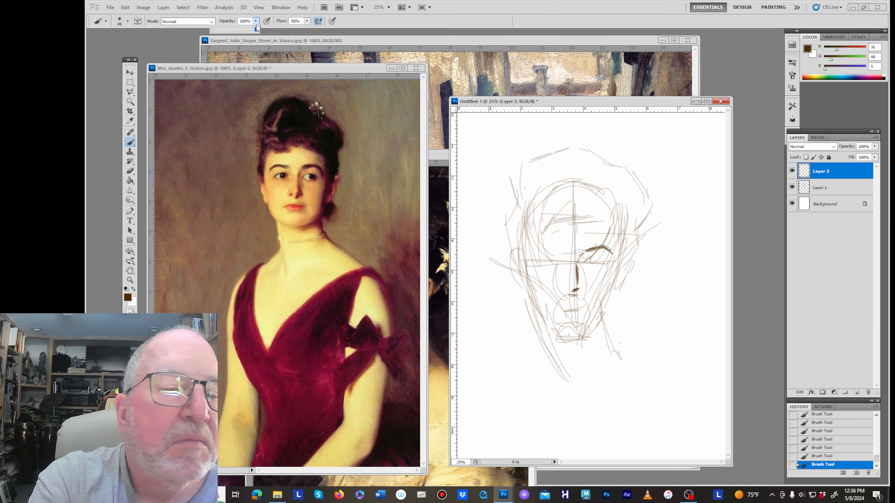
pyautogui.moveTo(256, 29); pyautogui.dragTo(226, 31)
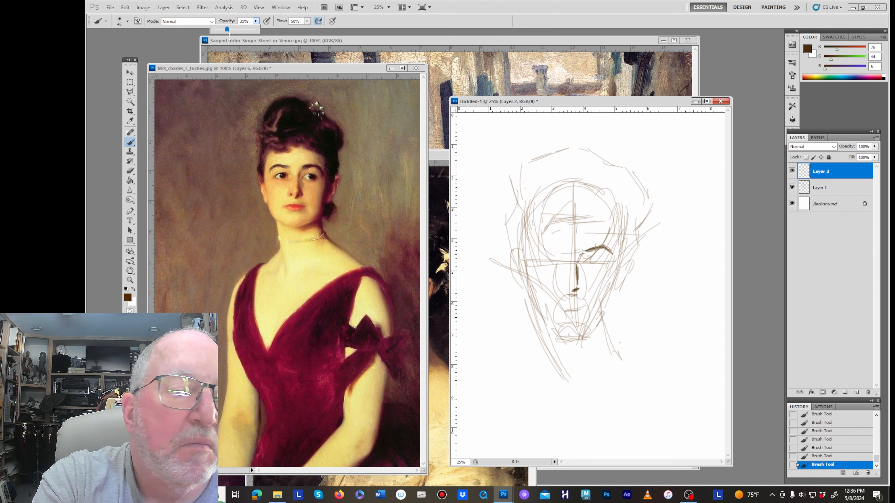
# Shade the eye socket, eye and side of the nose on the viewer's right with the soft brush at 32 px and 24 px.
pyautogui.click(611, 258)
pyautogui.moveTo(613, 224); pyautogui.dragTo(576, 279)
pyautogui.moveTo(575, 269)
pyautogui.mouseDown()
pyautogui.moveTo(578, 289)
pyautogui.moveTo(632, 288)
pyautogui.moveTo(581, 281)
pyautogui.moveTo(579, 295)
pyautogui.moveTo(606, 263)
pyautogui.moveTo(589, 260)
pyautogui.mouseUp()
pyautogui.rightClick(612, 273)
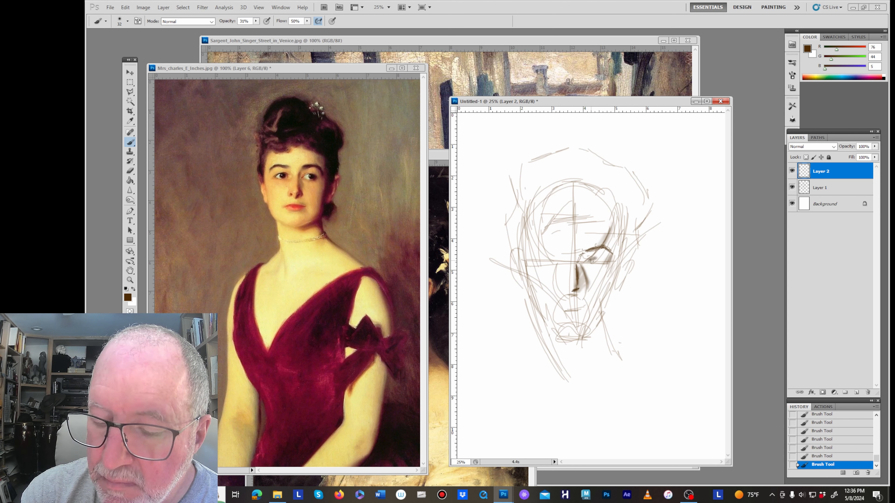
pyautogui.rightClick(625, 263)
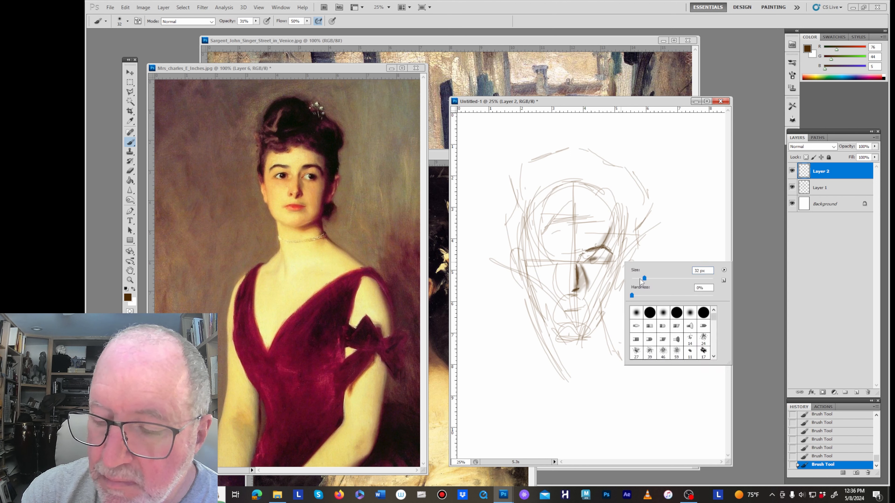
pyautogui.moveTo(643, 281); pyautogui.dragTo(640, 281)
pyautogui.moveTo(597, 258)
pyautogui.mouseDown()
pyautogui.moveTo(611, 260)
pyautogui.moveTo(586, 255)
pyautogui.mouseUp()
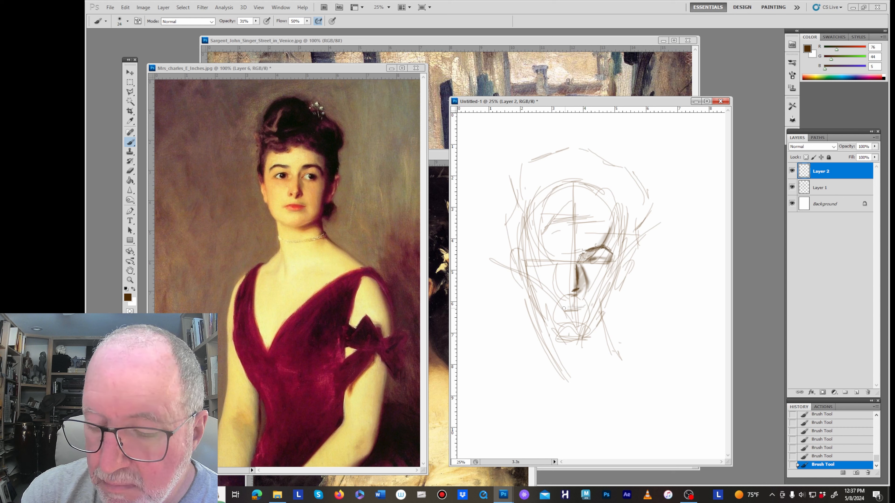
# Draw the dark line between the lips and shade the upper lip and the area below the mouth.
pyautogui.moveTo(564, 309); pyautogui.dragTo(582, 309)
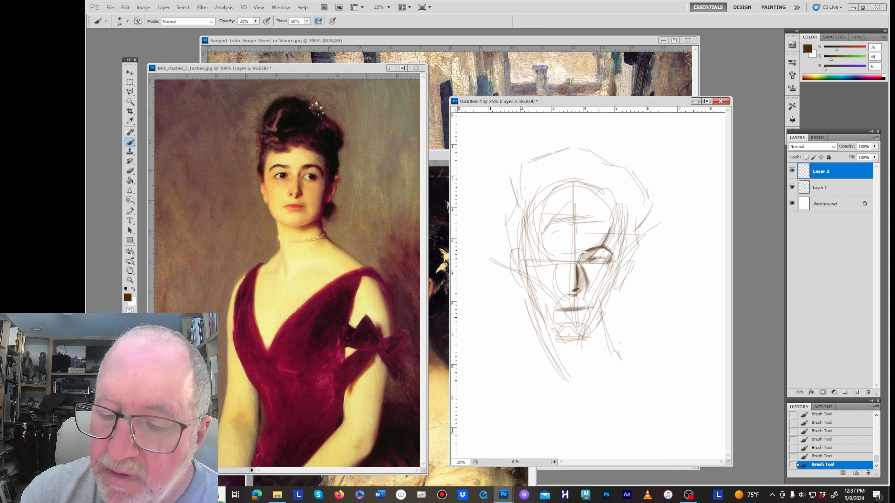
pyautogui.moveTo(596, 271); pyautogui.dragTo(593, 304)
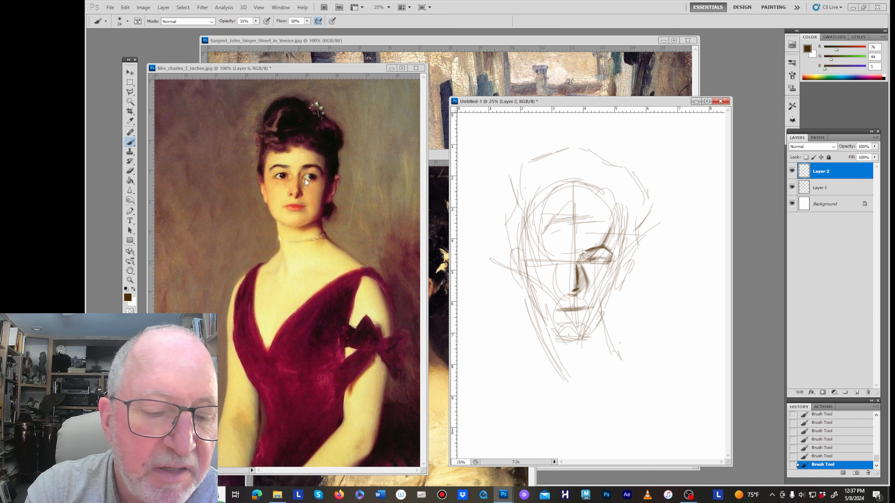
pyautogui.moveTo(592, 261); pyautogui.dragTo(581, 314)
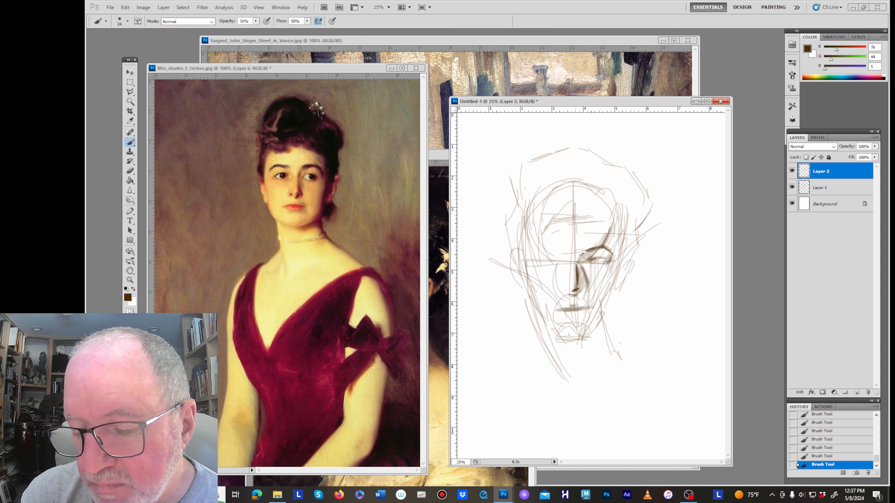
pyautogui.moveTo(577, 306)
pyautogui.mouseDown()
pyautogui.moveTo(586, 308)
pyautogui.moveTo(558, 310)
pyautogui.moveTo(578, 317)
pyautogui.mouseUp()
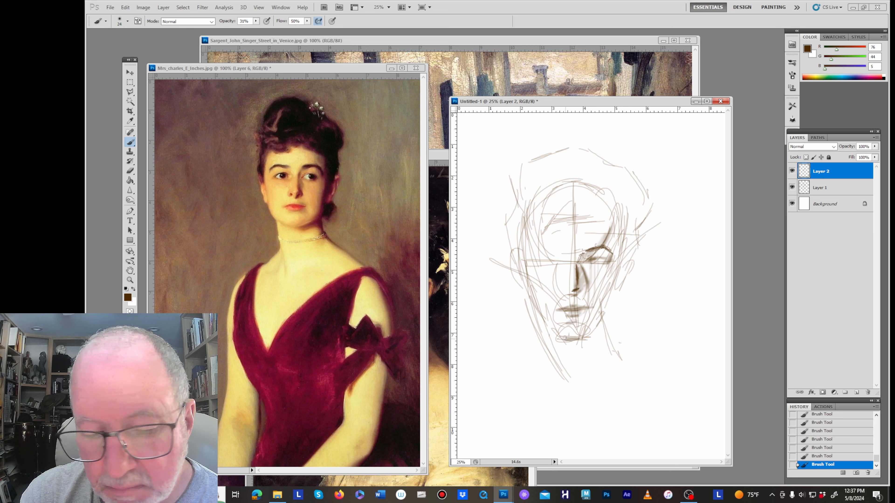
# Shade the jaw, cheek and side plane of the face on the viewer's right with a larger soft brush, and darken the nose side.
pyautogui.moveTo(605, 306); pyautogui.dragTo(591, 331)
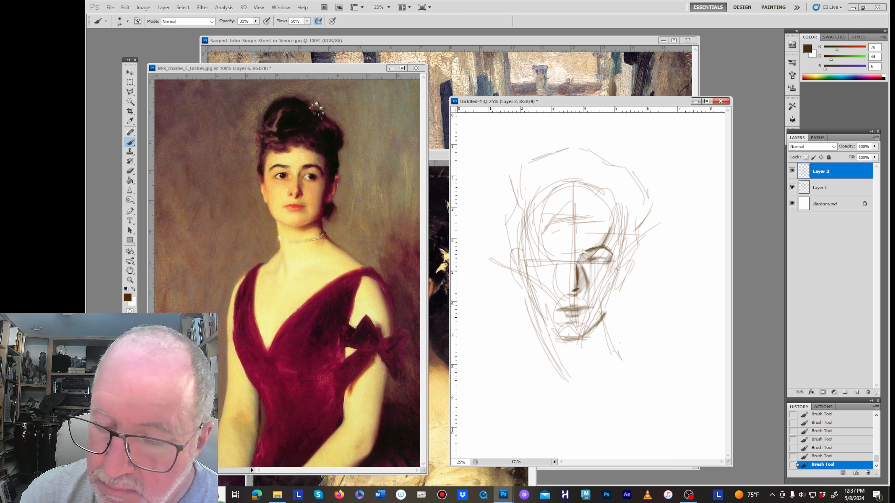
pyautogui.moveTo(615, 270)
pyautogui.mouseDown()
pyautogui.moveTo(603, 317)
pyautogui.moveTo(658, 305)
pyautogui.mouseUp()
pyautogui.rightClick(636, 285)
pyautogui.click(606, 271)
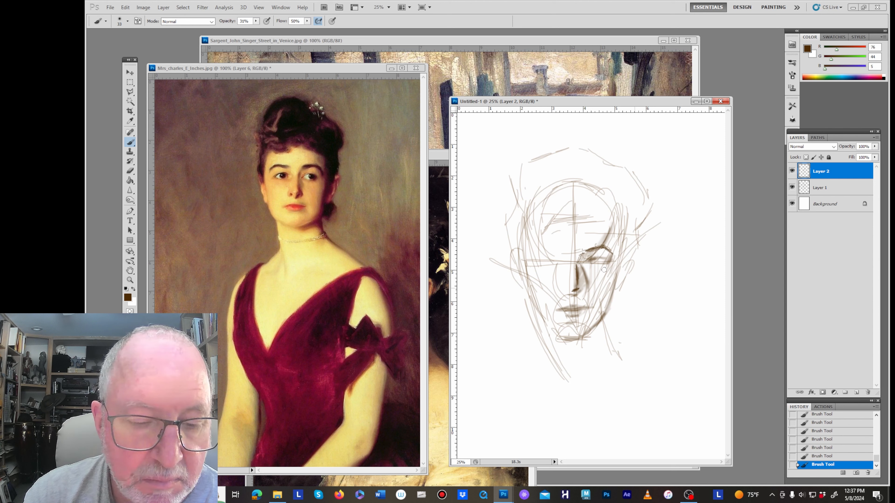
pyautogui.moveTo(612, 251)
pyautogui.mouseDown()
pyautogui.moveTo(615, 277)
pyautogui.moveTo(598, 296)
pyautogui.moveTo(638, 235)
pyautogui.moveTo(599, 317)
pyautogui.mouseUp()
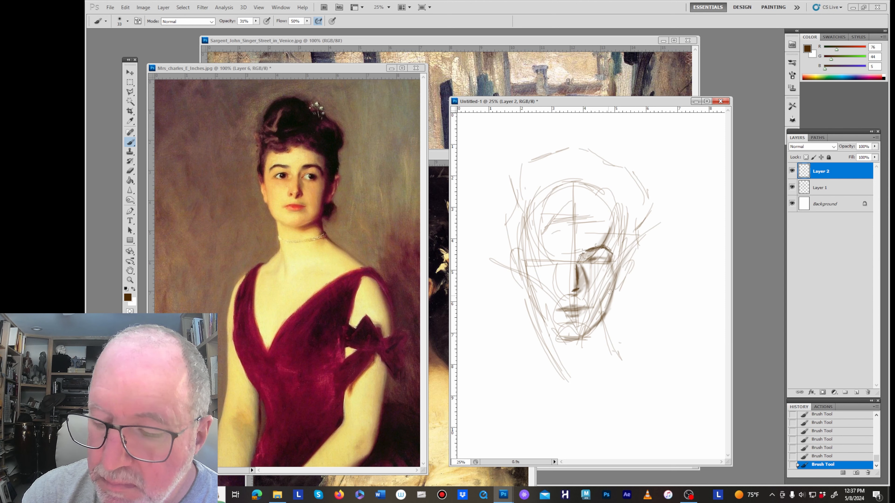
pyautogui.moveTo(613, 274)
pyautogui.mouseDown()
pyautogui.moveTo(595, 323)
pyautogui.moveTo(592, 307)
pyautogui.mouseUp()
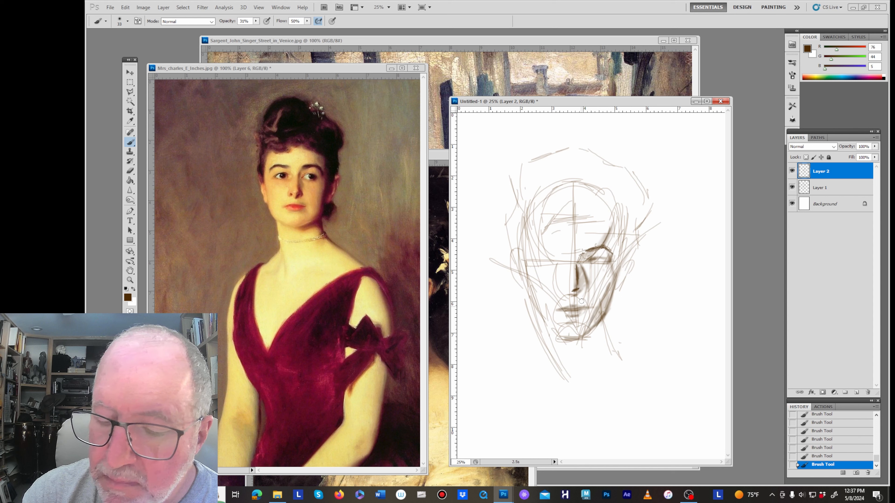
pyautogui.moveTo(581, 265); pyautogui.dragTo(580, 288)
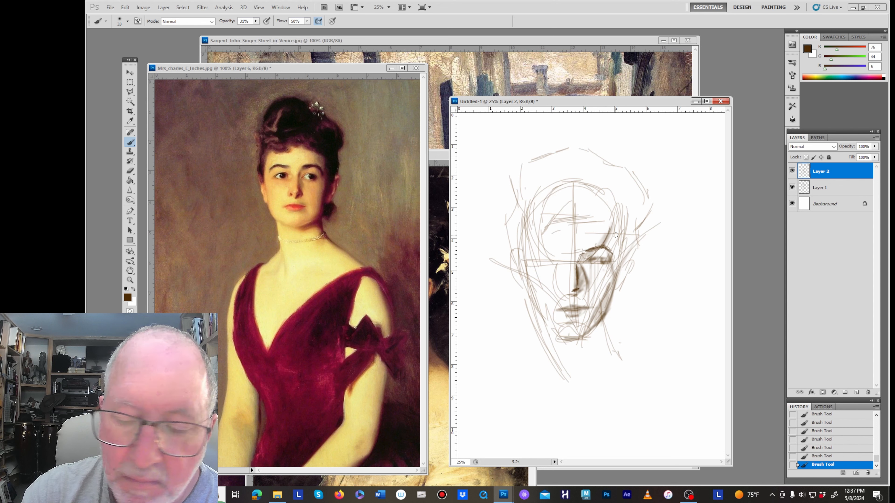
pyautogui.moveTo(614, 225)
pyautogui.mouseDown()
pyautogui.moveTo(619, 250)
pyautogui.moveTo(611, 225)
pyautogui.moveTo(622, 271)
pyautogui.mouseUp()
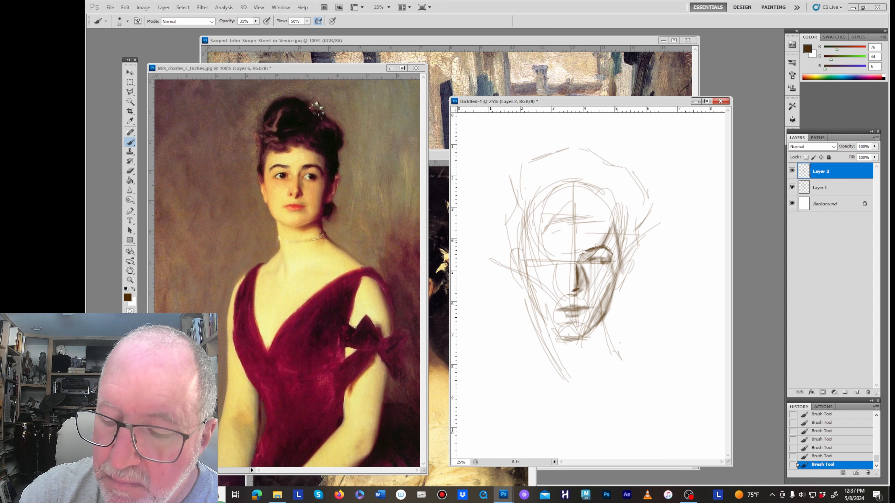
# Enlarge the soft brush to 66 px and tone the hair and ear on the viewer's right, both neck edges and the near shoulder slope.
pyautogui.moveTo(609, 212)
pyautogui.mouseDown()
pyautogui.moveTo(594, 202)
pyautogui.moveTo(608, 219)
pyautogui.moveTo(590, 210)
pyautogui.moveTo(648, 228)
pyautogui.moveTo(673, 223)
pyautogui.moveTo(601, 182)
pyautogui.moveTo(633, 182)
pyautogui.moveTo(602, 199)
pyautogui.moveTo(637, 199)
pyautogui.moveTo(607, 210)
pyautogui.moveTo(620, 216)
pyautogui.moveTo(626, 255)
pyautogui.moveTo(607, 316)
pyautogui.moveTo(623, 307)
pyautogui.moveTo(632, 317)
pyautogui.moveTo(600, 320)
pyautogui.moveTo(614, 354)
pyautogui.mouseUp()
pyautogui.rightClick(626, 208)
pyautogui.click(662, 226)
pyautogui.moveTo(528, 295); pyautogui.dragTo(572, 390)
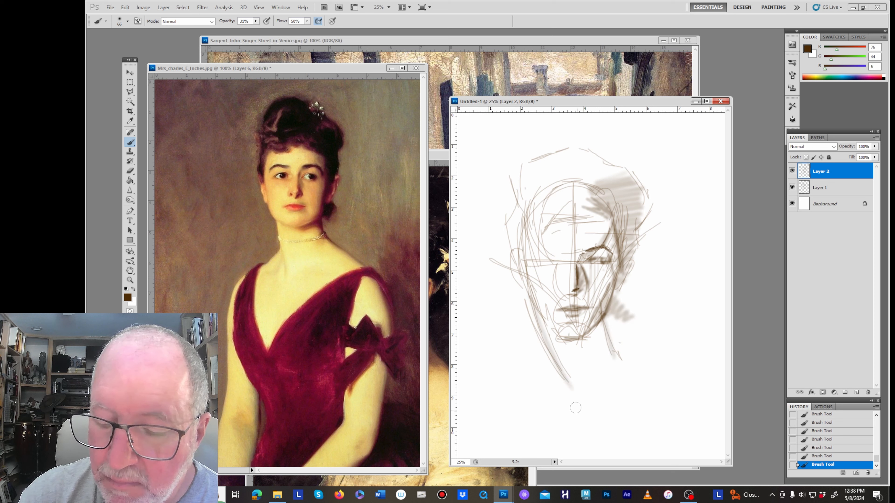
pyautogui.moveTo(548, 360); pyautogui.dragTo(533, 394)
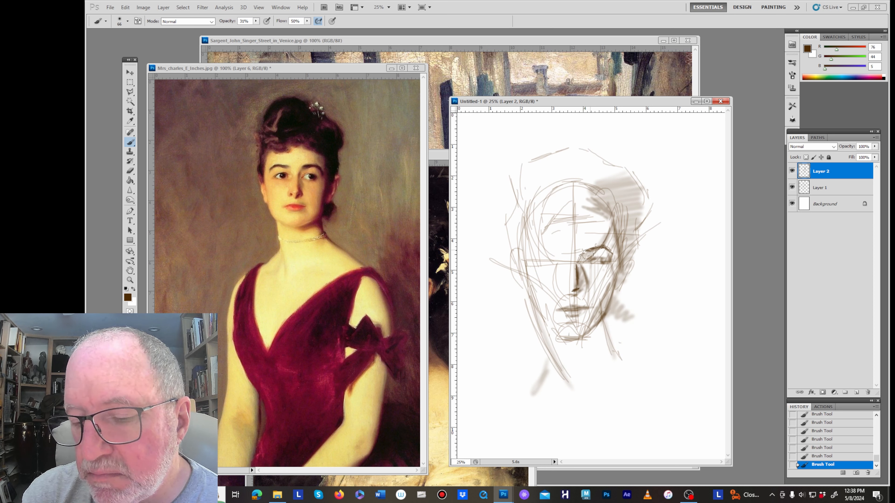
# Deepen the soft shadows in the eye socket, at the temple and around the lips.
pyautogui.moveTo(589, 254); pyautogui.dragTo(580, 258)
pyautogui.moveTo(607, 222); pyautogui.dragTo(602, 243)
pyautogui.moveTo(577, 295)
pyautogui.mouseDown()
pyautogui.moveTo(587, 304)
pyautogui.moveTo(580, 320)
pyautogui.mouseUp()
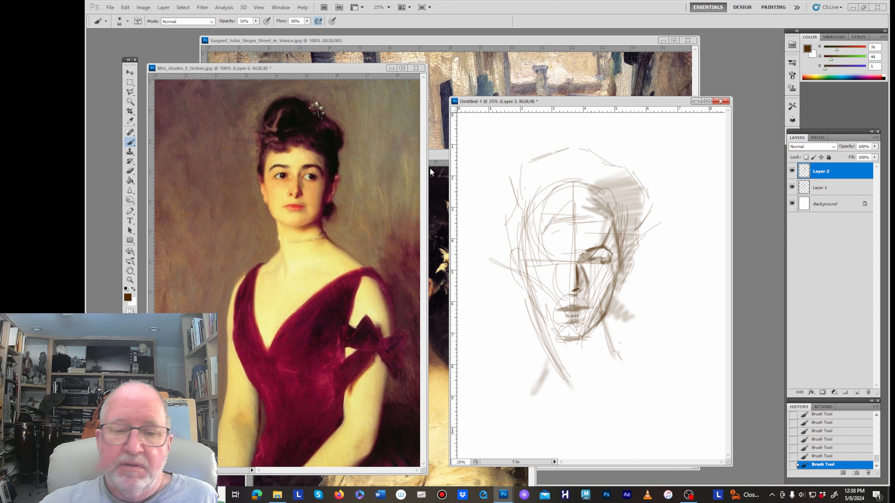
# In Mrs_charles_E_Inches.jpg, toggle the overlay layers and leave only Layer 1's construction lines shown over the portrait.
pyautogui.click(371, 89)
pyautogui.click(793, 187)
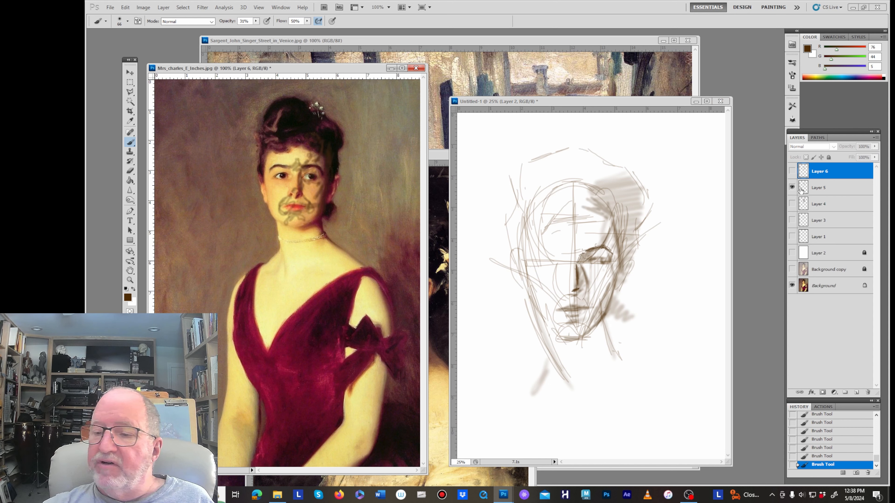
pyautogui.click(793, 188)
pyautogui.click(792, 204)
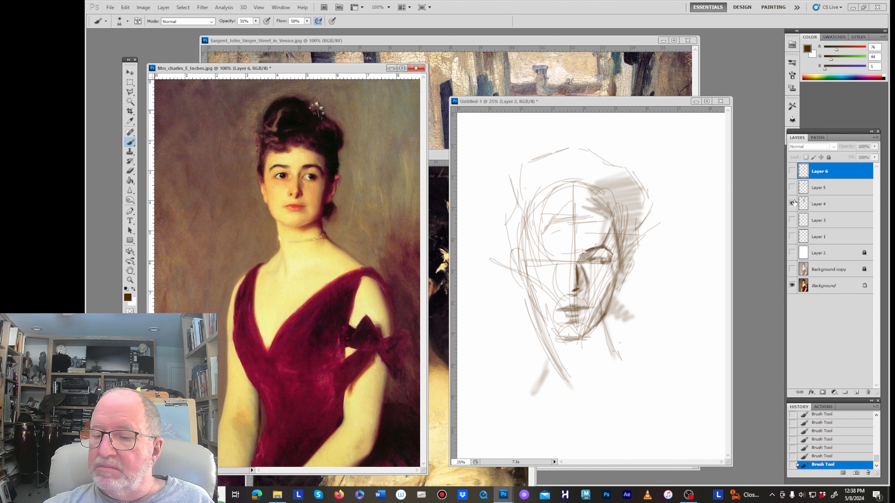
pyautogui.click(793, 205)
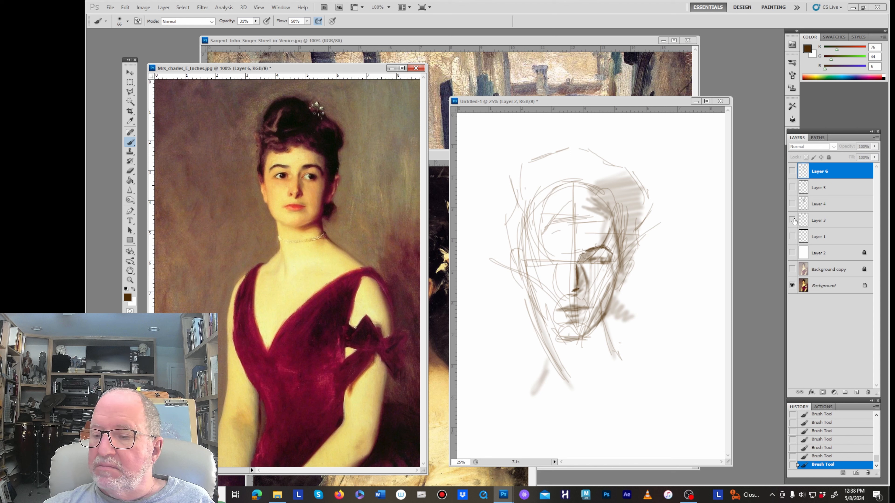
pyautogui.click(792, 220)
pyautogui.click(793, 220)
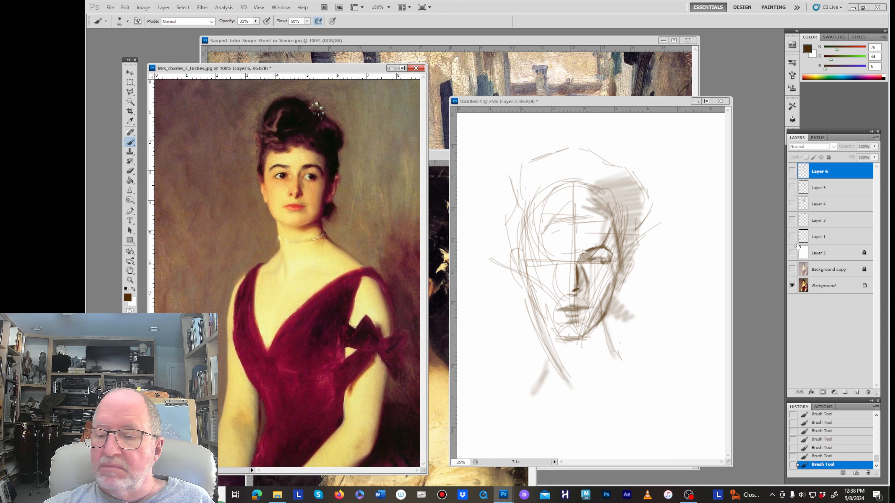
pyautogui.click(793, 236)
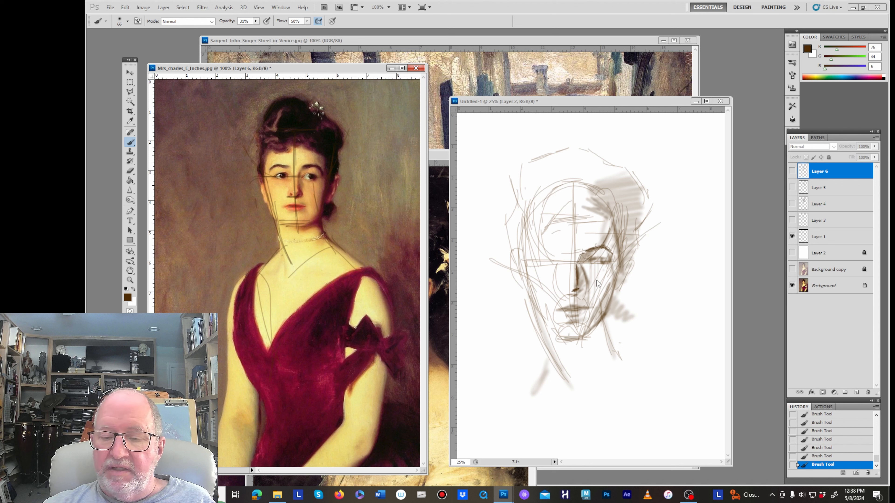
# Return to the Untitled-1 drawing, set the foreground colour to the lighter brown 6a4111 and resume the Brush tool.
pyautogui.click(689, 249)
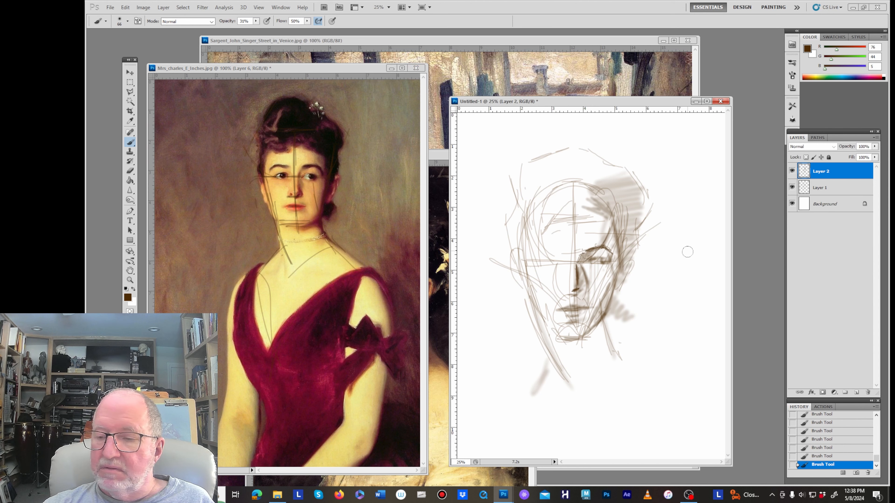
pyautogui.press('i')
pyautogui.click(129, 297)
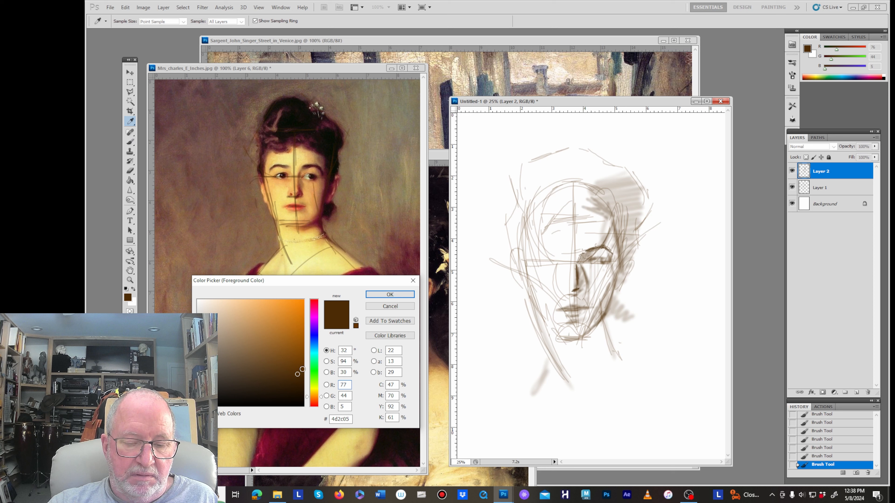
pyautogui.click(287, 362)
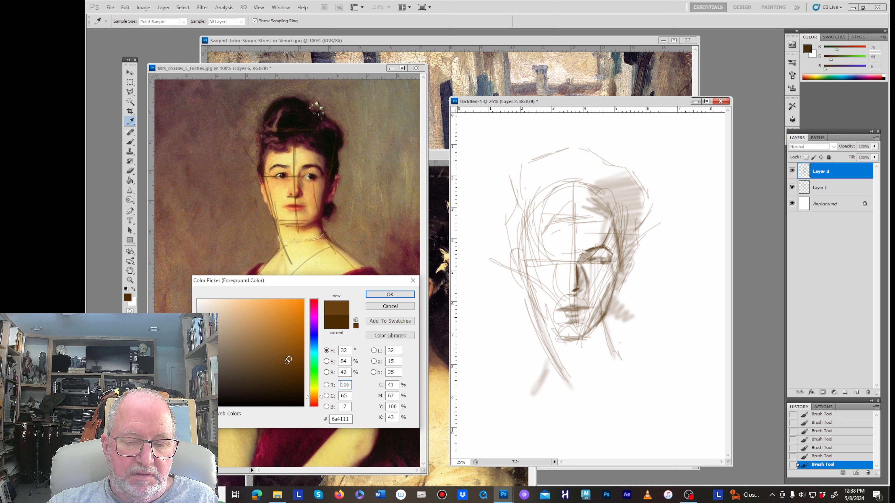
pyautogui.click(370, 297)
pyautogui.press('b')
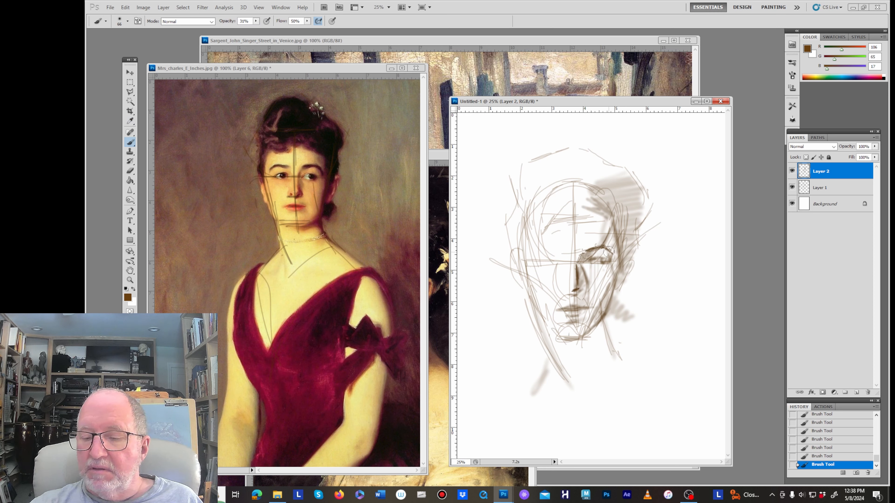
# Shade the temple, side of the nose, neck below the jaw, forehead and whole hair mass with the lighter brown.
pyautogui.moveTo(607, 247)
pyautogui.mouseDown()
pyautogui.moveTo(611, 231)
pyautogui.moveTo(613, 247)
pyautogui.mouseUp()
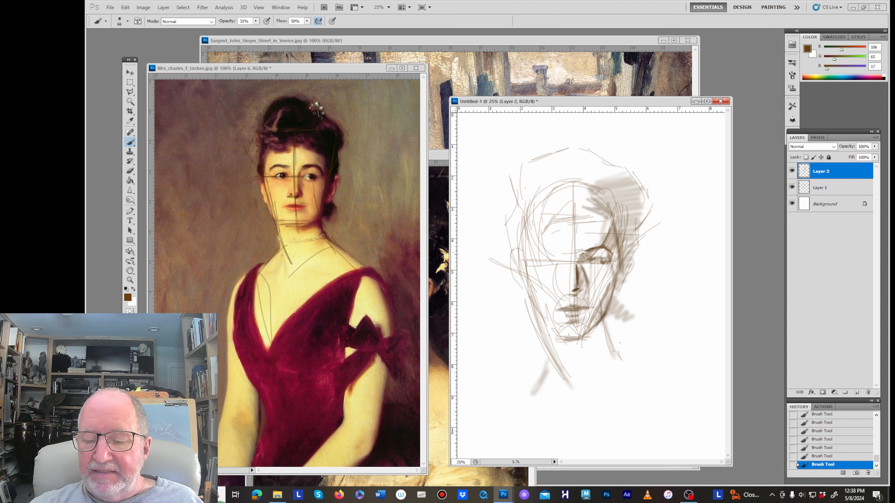
pyautogui.moveTo(577, 276); pyautogui.dragTo(582, 299)
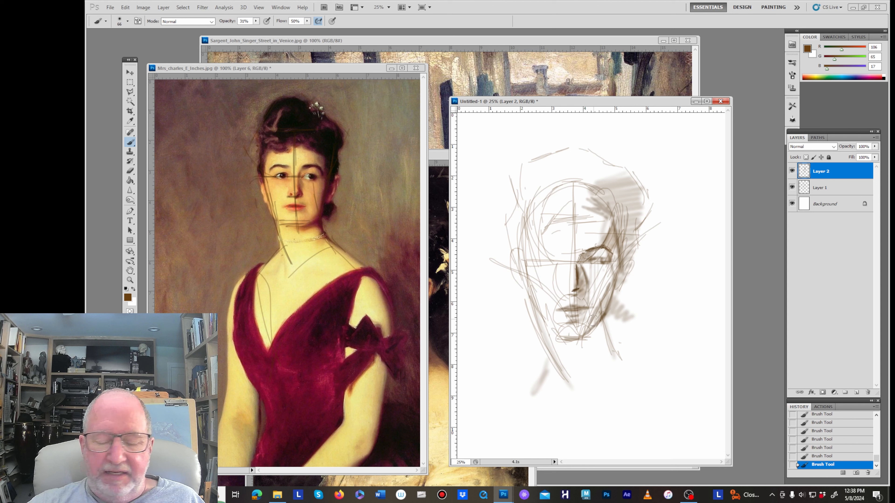
pyautogui.moveTo(590, 298)
pyautogui.mouseDown()
pyautogui.moveTo(577, 347)
pyautogui.moveTo(585, 352)
pyautogui.moveTo(581, 344)
pyautogui.moveTo(595, 335)
pyautogui.moveTo(604, 357)
pyautogui.mouseUp()
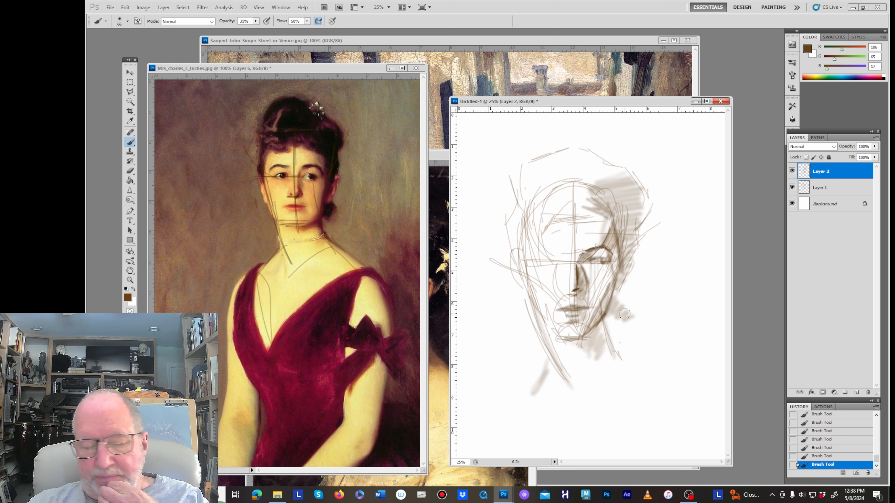
pyautogui.moveTo(553, 225)
pyautogui.mouseDown()
pyautogui.moveTo(562, 207)
pyautogui.moveTo(546, 203)
pyautogui.moveTo(558, 188)
pyautogui.moveTo(588, 187)
pyautogui.moveTo(561, 196)
pyautogui.moveTo(590, 200)
pyautogui.moveTo(562, 214)
pyautogui.moveTo(575, 175)
pyautogui.moveTo(528, 174)
pyautogui.moveTo(522, 192)
pyautogui.moveTo(557, 154)
pyautogui.moveTo(536, 191)
pyautogui.moveTo(571, 172)
pyautogui.moveTo(590, 174)
pyautogui.moveTo(563, 195)
pyautogui.moveTo(607, 191)
pyautogui.moveTo(528, 213)
pyautogui.moveTo(517, 227)
pyautogui.moveTo(594, 189)
pyautogui.moveTo(641, 236)
pyautogui.moveTo(640, 216)
pyautogui.moveTo(622, 251)
pyautogui.moveTo(613, 321)
pyautogui.moveTo(612, 269)
pyautogui.moveTo(612, 290)
pyautogui.moveTo(596, 277)
pyautogui.moveTo(619, 264)
pyautogui.moveTo(609, 285)
pyautogui.moveTo(588, 289)
pyautogui.moveTo(622, 257)
pyautogui.moveTo(584, 294)
pyautogui.moveTo(595, 300)
pyautogui.moveTo(579, 315)
pyautogui.mouseUp()
pyautogui.moveTo(577, 280)
pyautogui.mouseDown()
pyautogui.moveTo(582, 252)
pyautogui.moveTo(606, 250)
pyautogui.moveTo(593, 258)
pyautogui.moveTo(603, 262)
pyautogui.moveTo(590, 213)
pyautogui.moveTo(572, 221)
pyautogui.moveTo(572, 248)
pyautogui.moveTo(596, 215)
pyautogui.moveTo(581, 217)
pyautogui.moveTo(603, 216)
pyautogui.moveTo(575, 244)
pyautogui.moveTo(587, 258)
pyautogui.mouseUp()
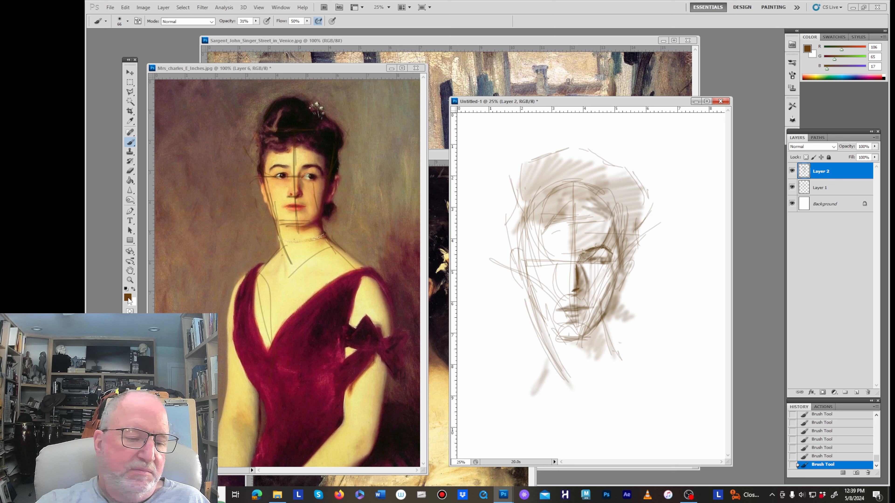
# Raise the brush opacity to 88%, reduce its size to 22 px and add a new layer above Layer 2.
pyautogui.moveTo(256, 21); pyautogui.dragTo(288, 37)
pyautogui.rightClick(630, 292)
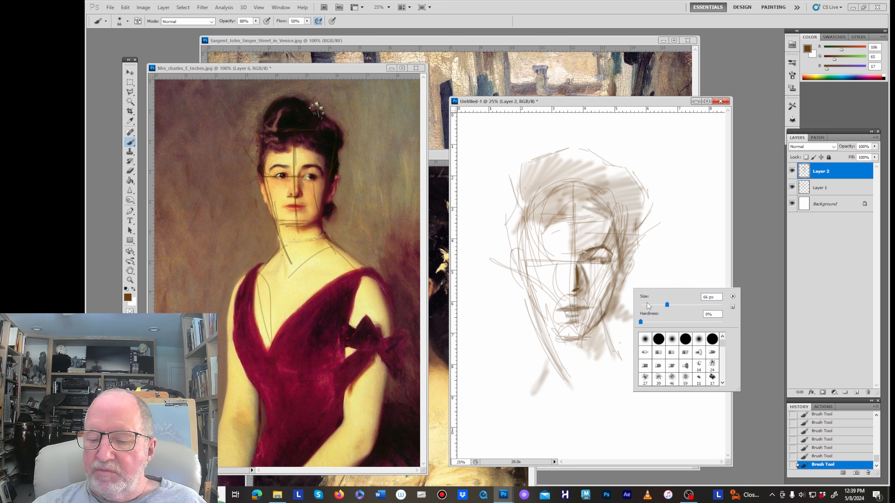
pyautogui.moveTo(667, 306); pyautogui.dragTo(648, 306)
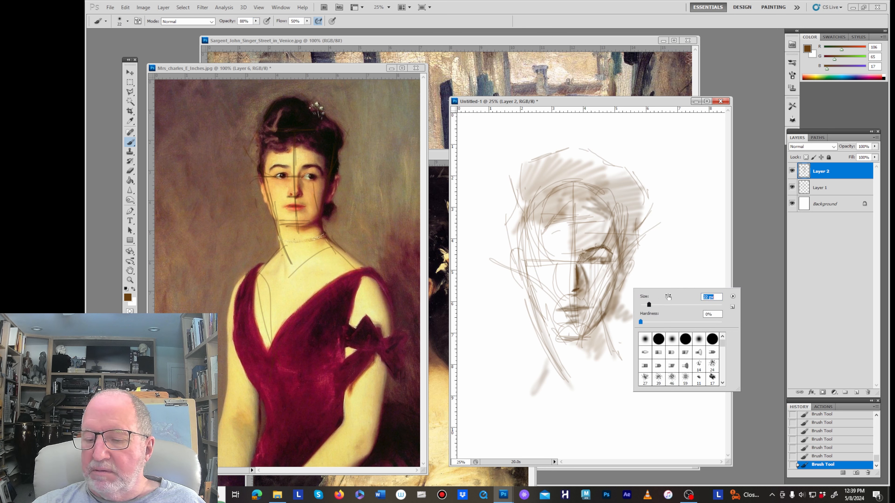
pyautogui.click(856, 392)
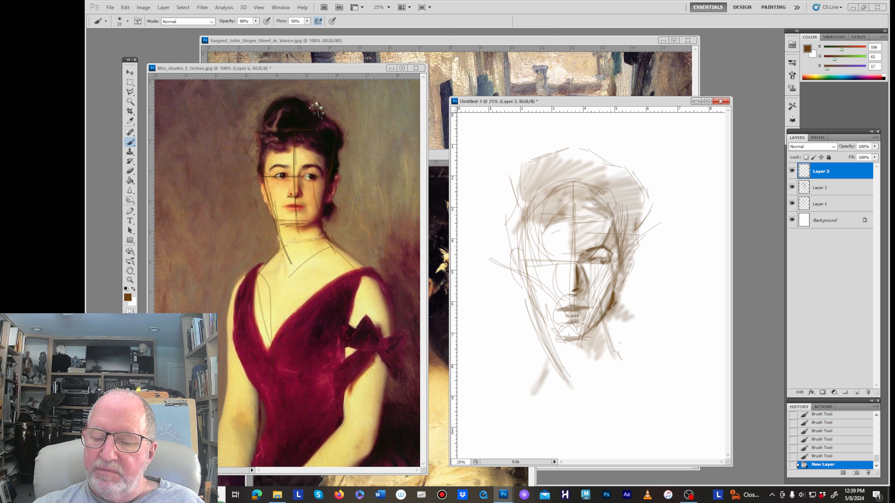
# Brush dark accents at the jaw corner, beside the ear and along the hairline on the viewer's right, enlarging the brush to 29 px.
pyautogui.moveTo(613, 306); pyautogui.dragTo(615, 300)
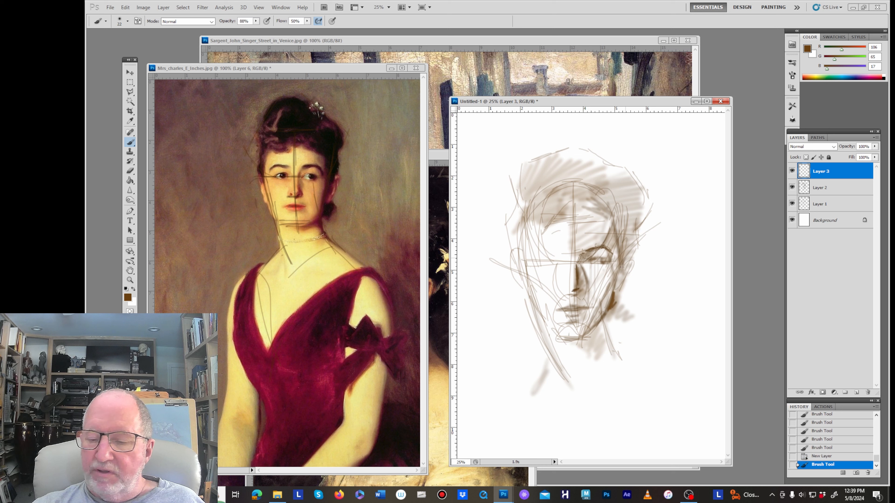
pyautogui.moveTo(622, 267)
pyautogui.mouseDown()
pyautogui.moveTo(621, 256)
pyautogui.moveTo(653, 266)
pyautogui.mouseUp()
pyautogui.rightClick(633, 250)
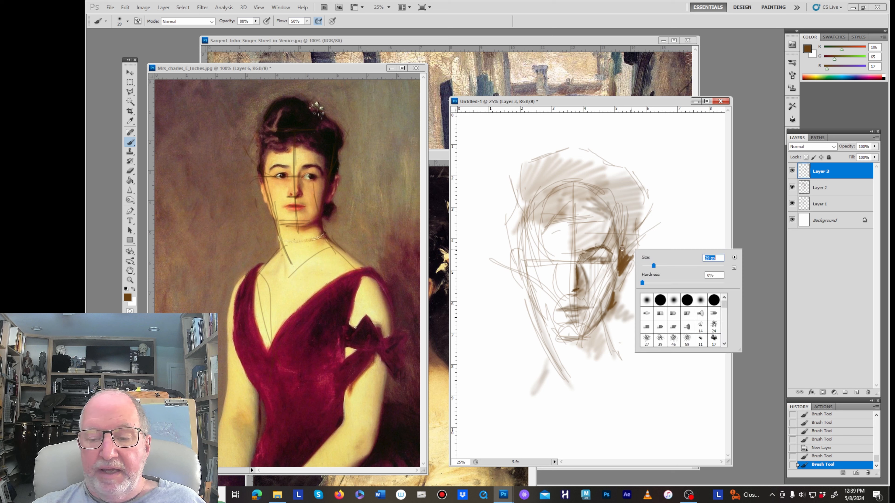
pyautogui.moveTo(622, 237)
pyautogui.mouseDown()
pyautogui.moveTo(621, 206)
pyautogui.moveTo(611, 225)
pyautogui.moveTo(609, 217)
pyautogui.moveTo(616, 235)
pyautogui.moveTo(611, 205)
pyautogui.moveTo(614, 229)
pyautogui.moveTo(573, 215)
pyautogui.moveTo(620, 224)
pyautogui.moveTo(592, 221)
pyautogui.moveTo(614, 214)
pyautogui.moveTo(589, 201)
pyautogui.mouseUp()
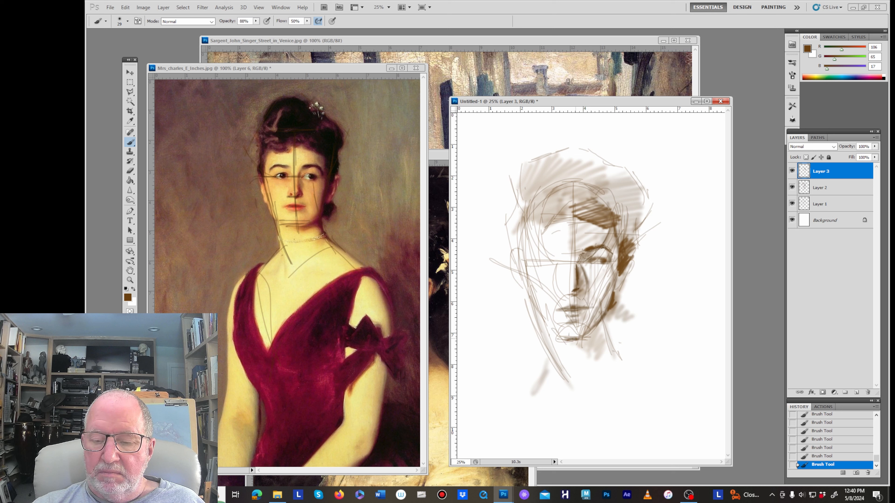
# Draw the neck and shoulder contour on the viewer's right, the diagonal neckline from the shoulder and a short mark on the opposite side.
pyautogui.moveTo(607, 307)
pyautogui.mouseDown()
pyautogui.moveTo(622, 362)
pyautogui.moveTo(640, 366)
pyautogui.mouseUp()
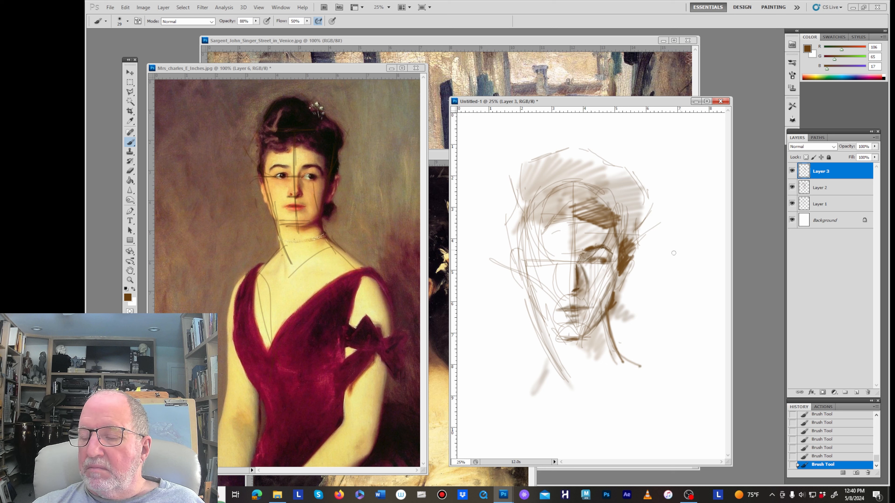
pyautogui.moveTo(614, 357)
pyautogui.mouseDown()
pyautogui.moveTo(683, 387)
pyautogui.moveTo(590, 457)
pyautogui.mouseUp()
pyautogui.moveTo(669, 394); pyautogui.dragTo(592, 455)
pyautogui.moveTo(676, 388); pyautogui.dragTo(593, 448)
pyautogui.moveTo(565, 400); pyautogui.dragTo(560, 416)
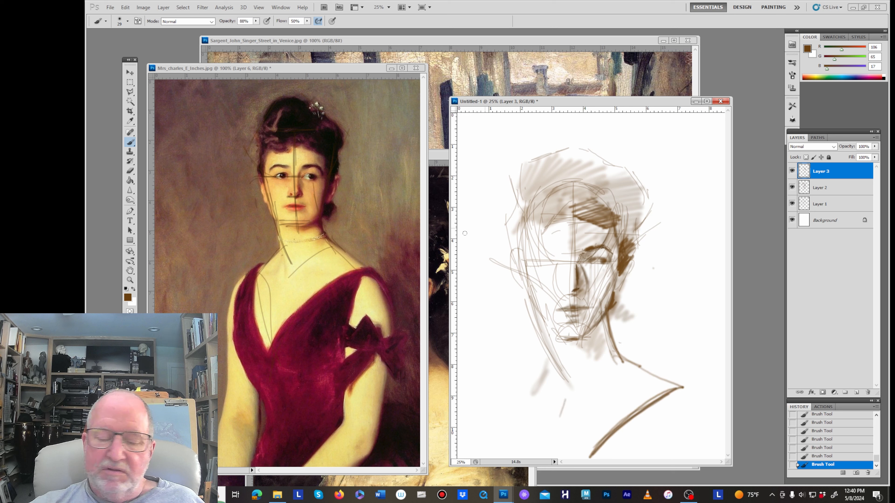
# Change the foreground colour to bright red (RGB 247, 10, 49) and reduce the brush size to 22 px.
pyautogui.click(128, 298)
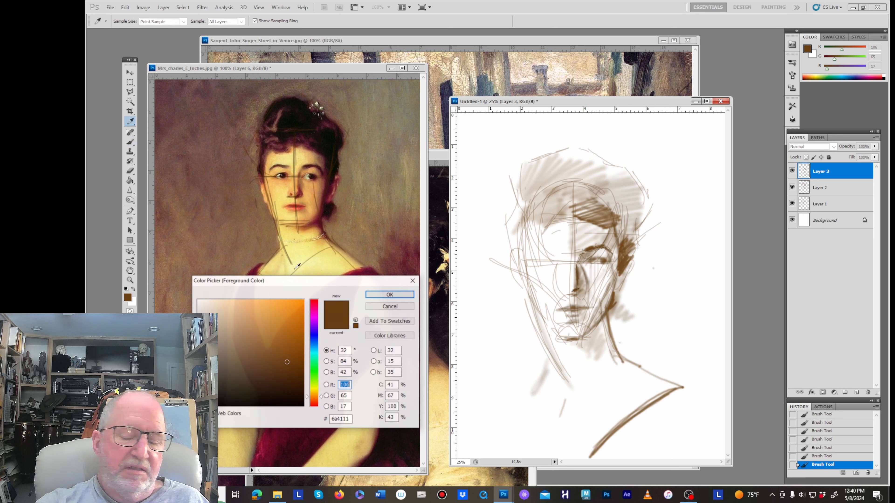
pyautogui.click(314, 337)
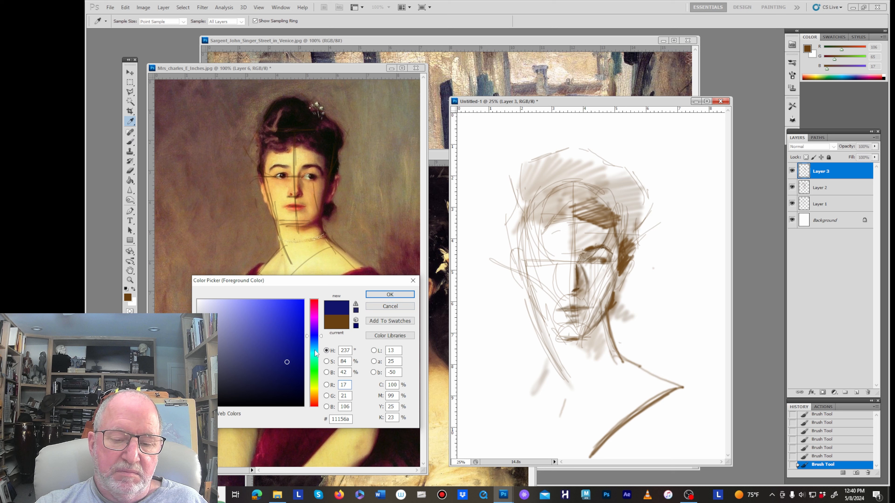
pyautogui.click(314, 397)
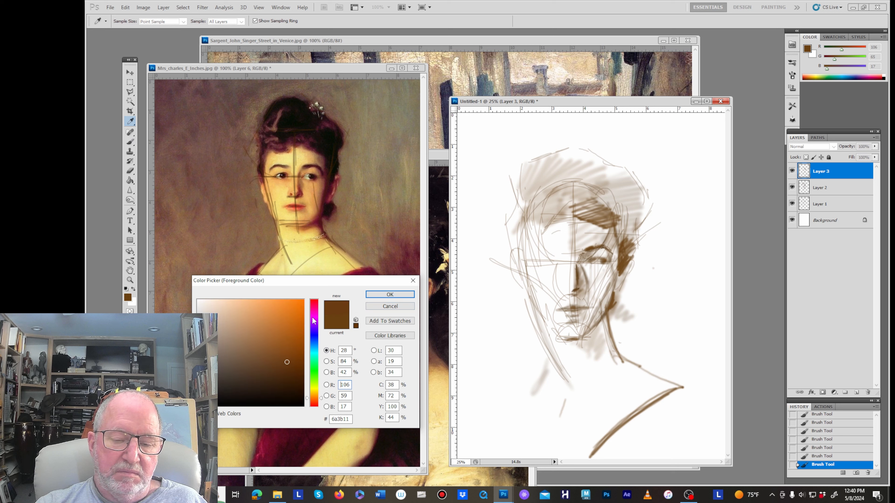
pyautogui.click(314, 303)
pyautogui.click(300, 303)
pyautogui.click(389, 294)
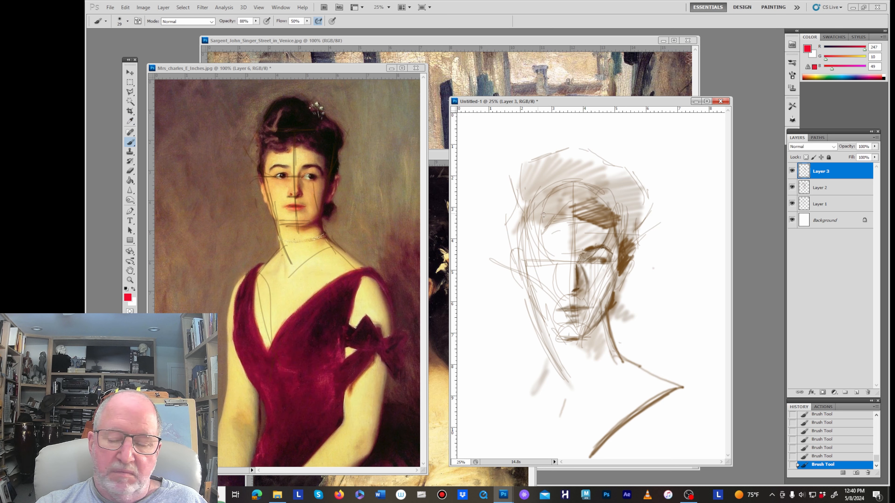
pyautogui.rightClick(624, 238)
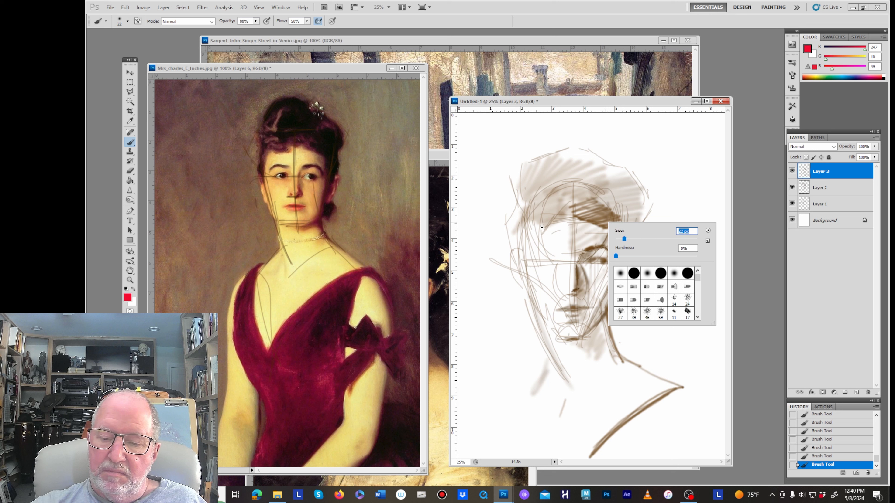
pyautogui.press('Return')
# Trace the plane changes in red on the viewer's left: temple to eye socket, side of the nose, ear to mouth and chin, cheek and jaw.
pyautogui.moveTo(538, 215); pyautogui.dragTo(566, 284)
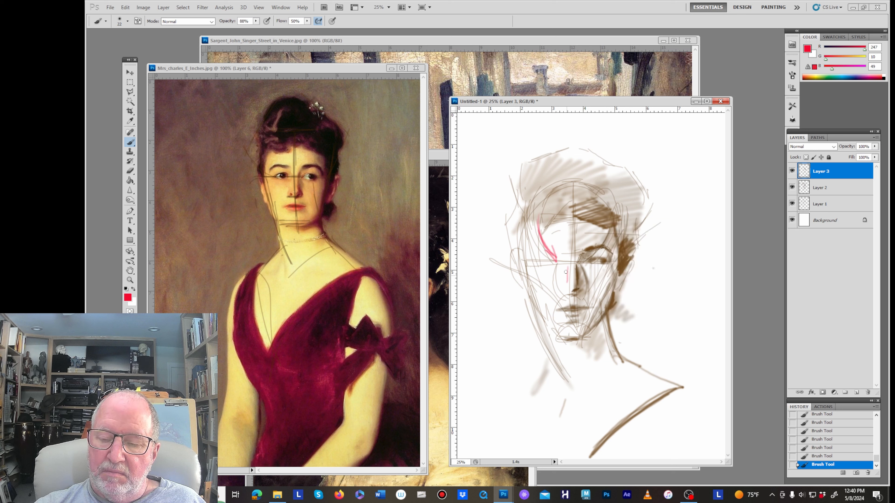
pyautogui.moveTo(561, 245)
pyautogui.mouseDown()
pyautogui.moveTo(569, 286)
pyautogui.moveTo(561, 268)
pyautogui.moveTo(556, 331)
pyautogui.moveTo(570, 334)
pyautogui.moveTo(509, 265)
pyautogui.mouseUp()
pyautogui.moveTo(537, 220)
pyautogui.mouseDown()
pyautogui.moveTo(546, 249)
pyautogui.moveTo(530, 270)
pyautogui.mouseUp()
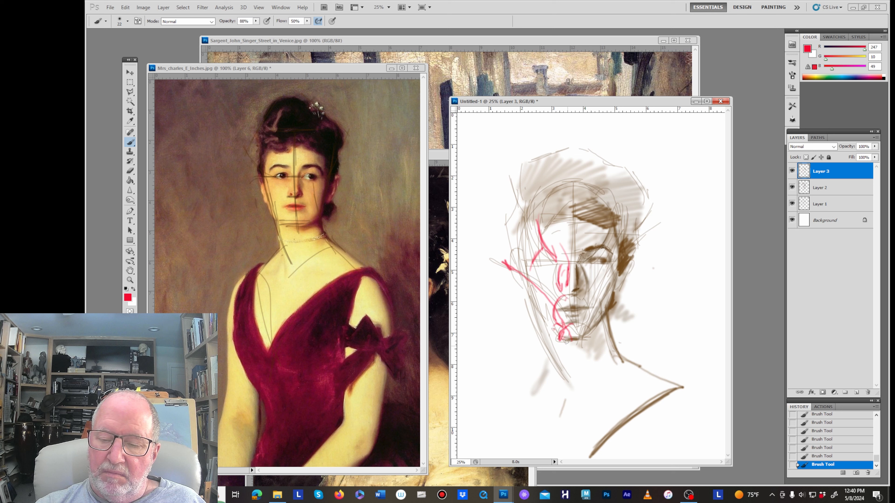
pyautogui.moveTo(543, 207)
pyautogui.mouseDown()
pyautogui.moveTo(559, 324)
pyautogui.moveTo(549, 296)
pyautogui.moveTo(527, 280)
pyautogui.moveTo(548, 324)
pyautogui.mouseUp()
pyautogui.moveTo(530, 294)
pyautogui.mouseDown()
pyautogui.moveTo(565, 382)
pyautogui.moveTo(578, 385)
pyautogui.mouseUp()
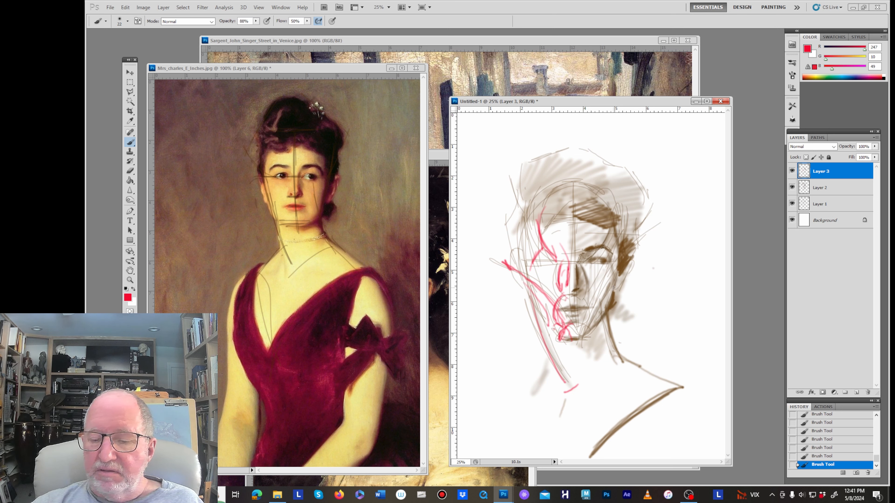
# Switch to very dark brown (#1e0d01) with a 14 px brush and accent the eye and face edge on the viewer's right.
pyautogui.click(128, 297)
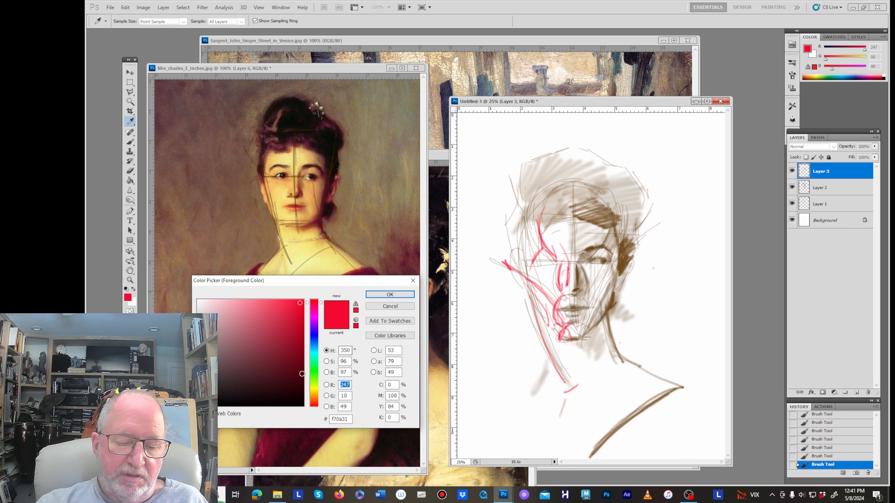
pyautogui.click(314, 400)
pyautogui.click(299, 394)
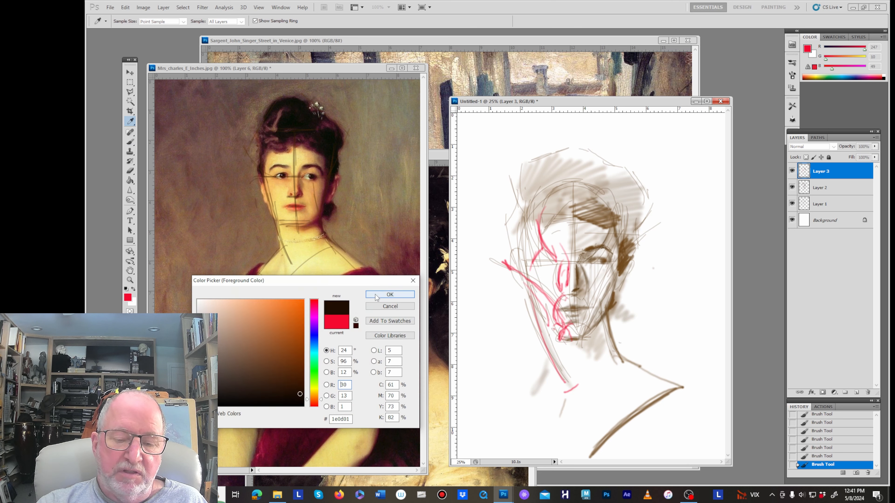
pyautogui.click(390, 294)
pyautogui.press('b')
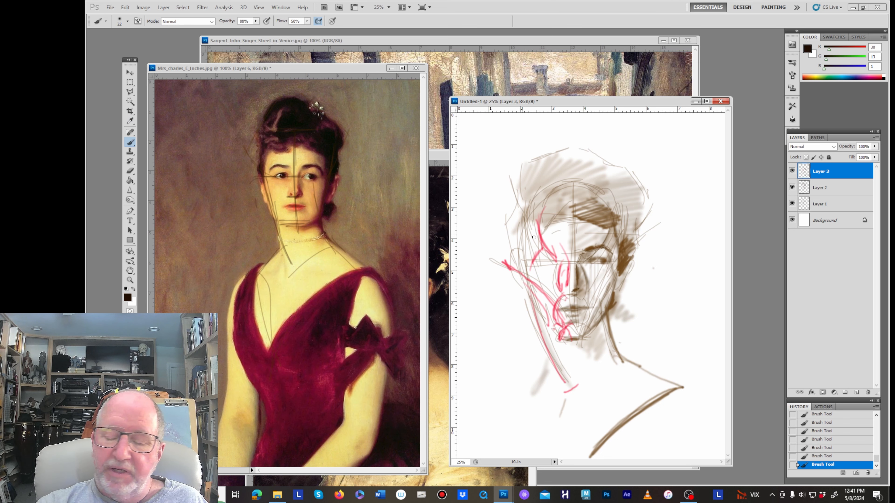
pyautogui.rightClick(635, 262)
pyautogui.moveTo(655, 278); pyautogui.dragTo(653, 279)
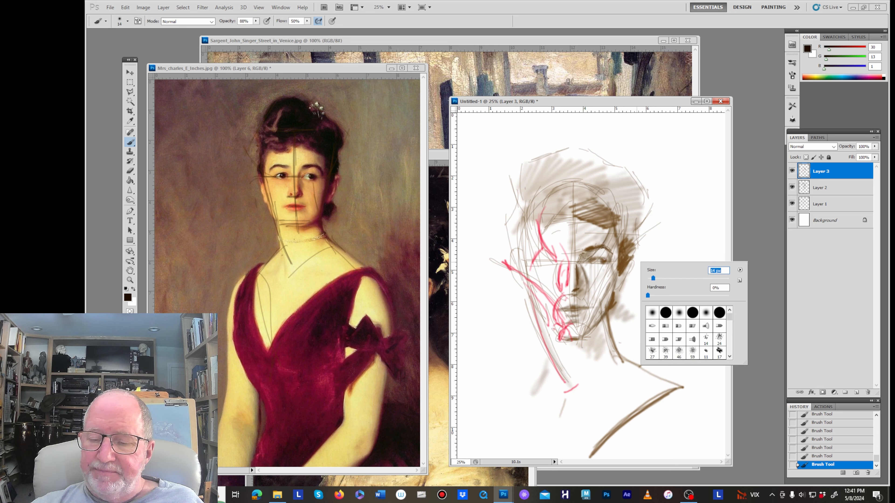
pyautogui.press('Return')
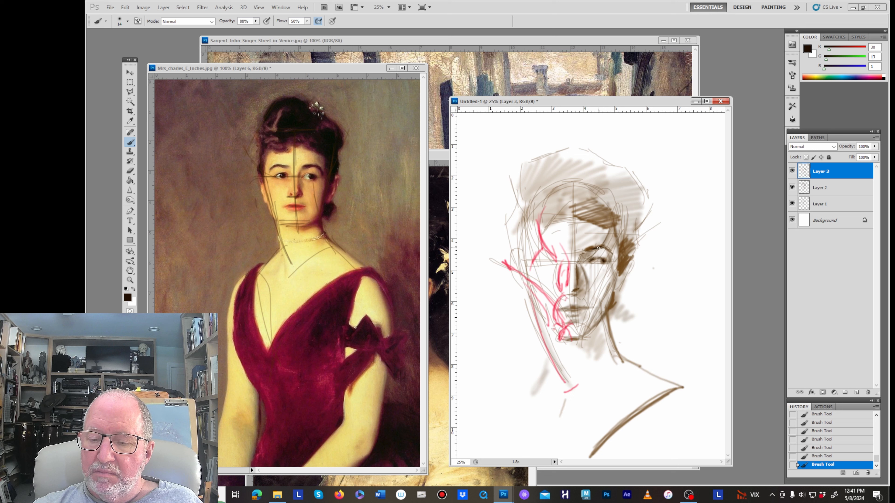
pyautogui.moveTo(616, 287); pyautogui.dragTo(615, 295)
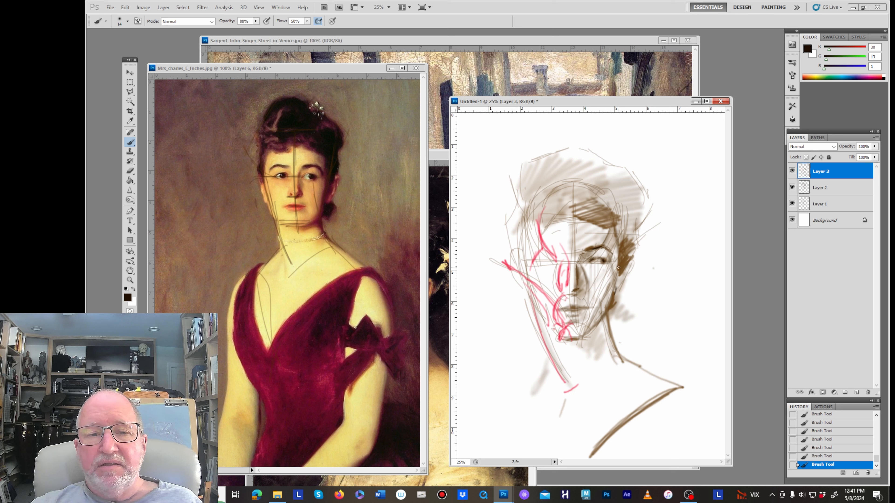